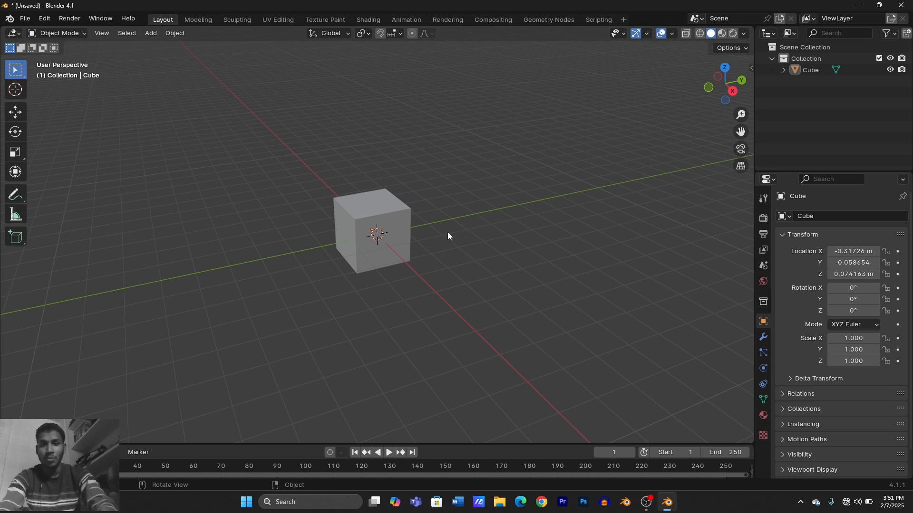
# Select the cube and try moving it freely and along the X, Y and Z axes, leaving its position uncommitted
pyautogui.click(399, 227)
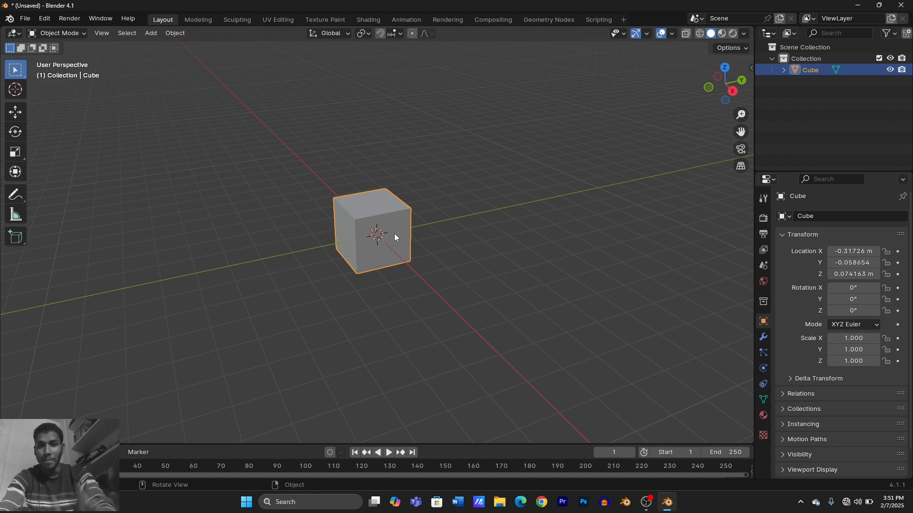
pyautogui.press('g')
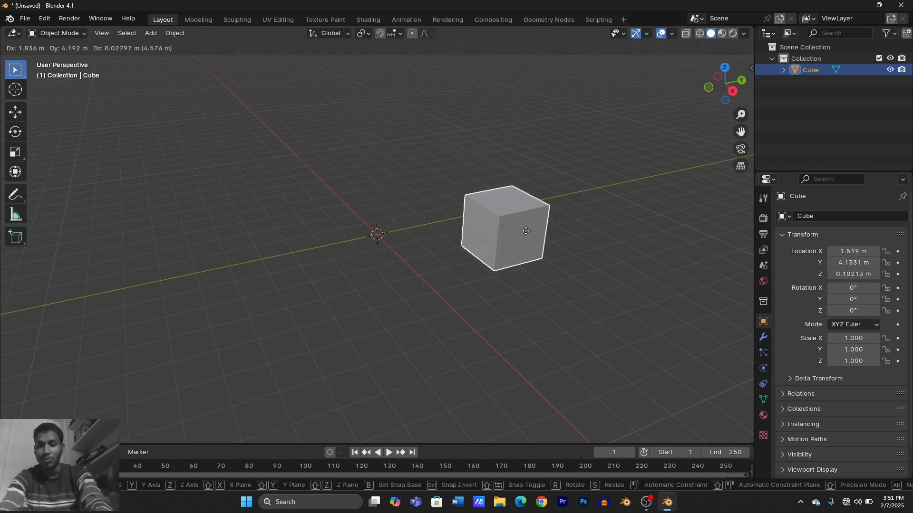
pyautogui.press('x')
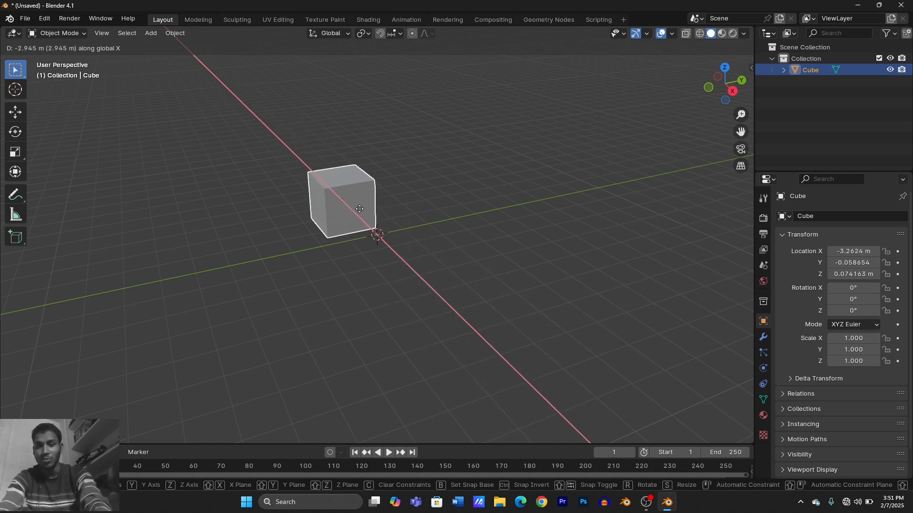
pyautogui.press('y')
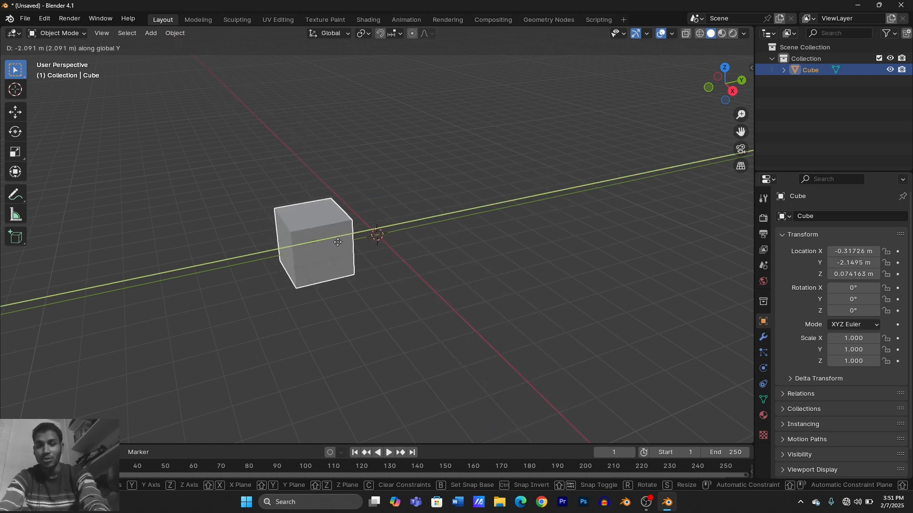
pyautogui.press('z')
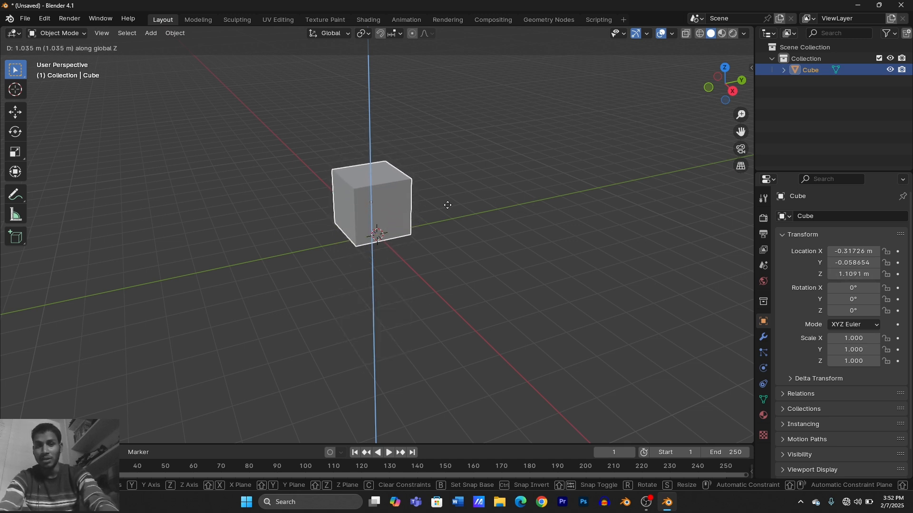
pyautogui.press('Escape')
# Try rotating the cube about different axes and set its rotation about the global Z axis to about 3.46°
pyautogui.press('r')
pyautogui.press('z')
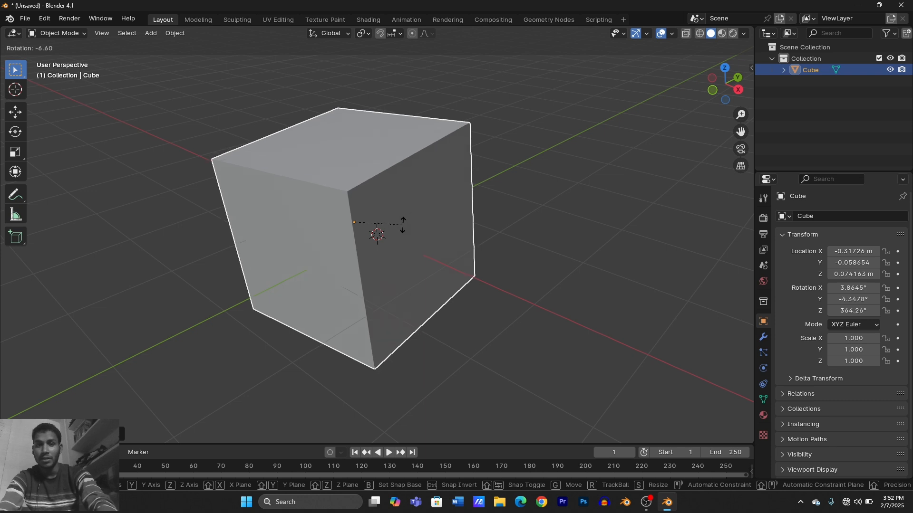
pyautogui.press('x')
pyautogui.press('y')
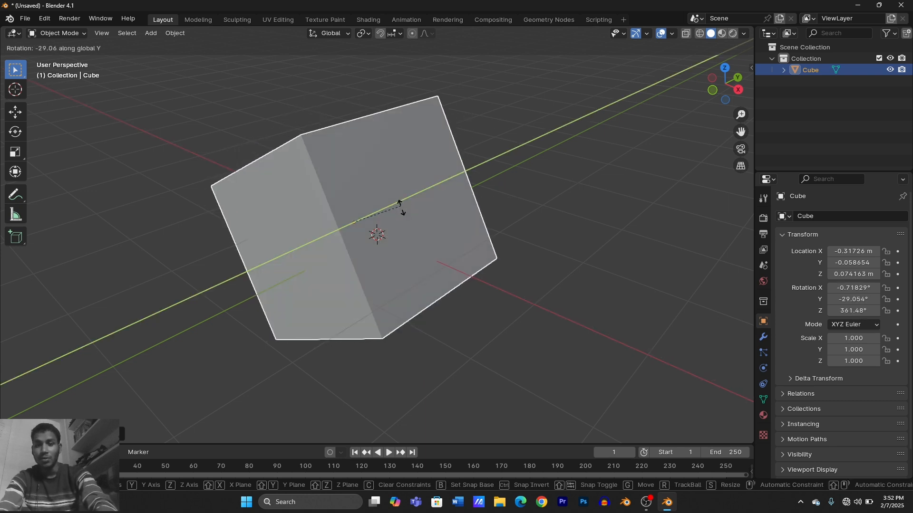
pyautogui.press('z')
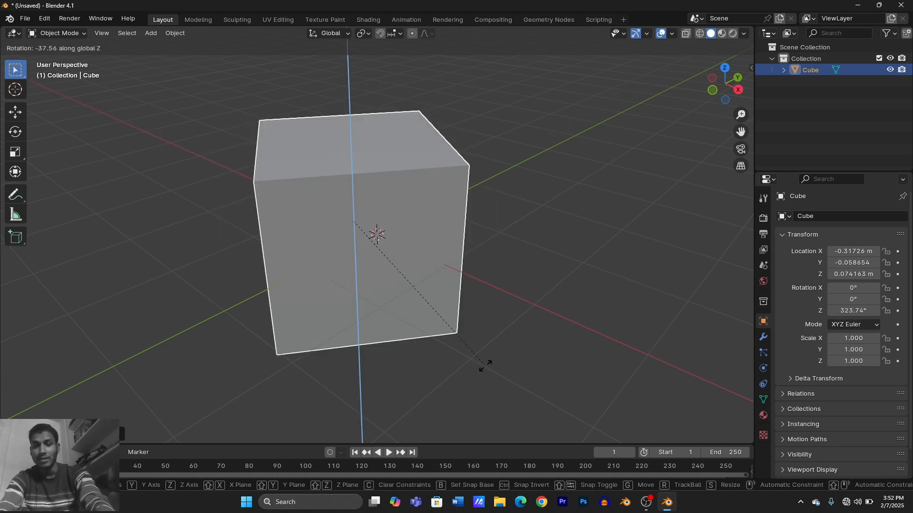
pyautogui.click(432, 257)
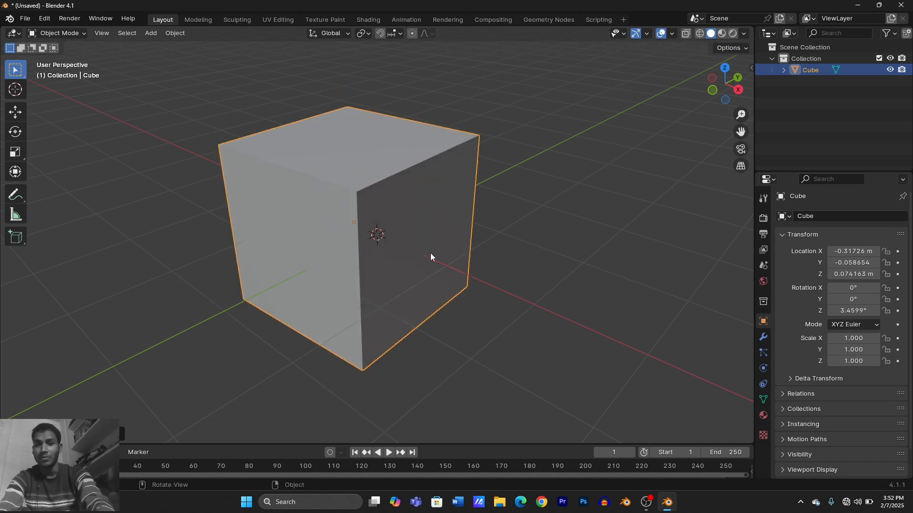
# Move the cube freely to about X -0.24 m, Y 0.08 m, Z 0.16 m
pyautogui.click(603, 252)
pyautogui.click(426, 187)
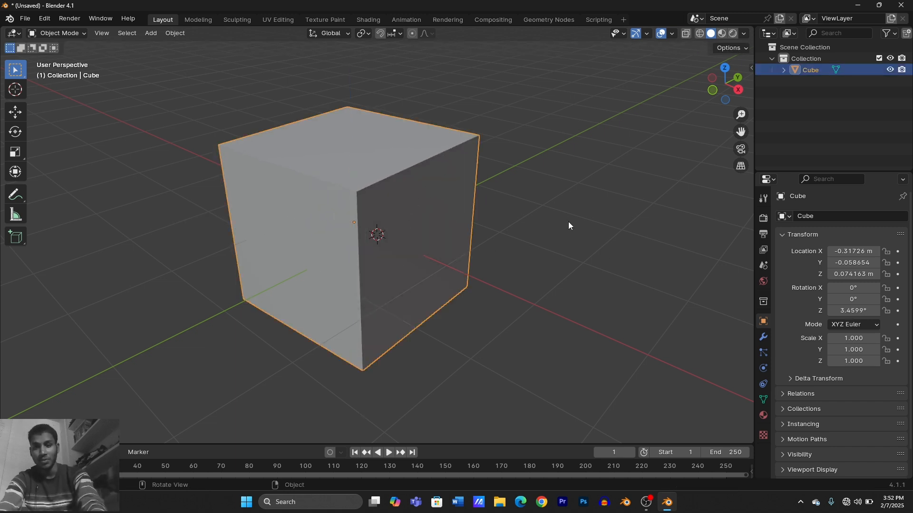
pyautogui.press('g')
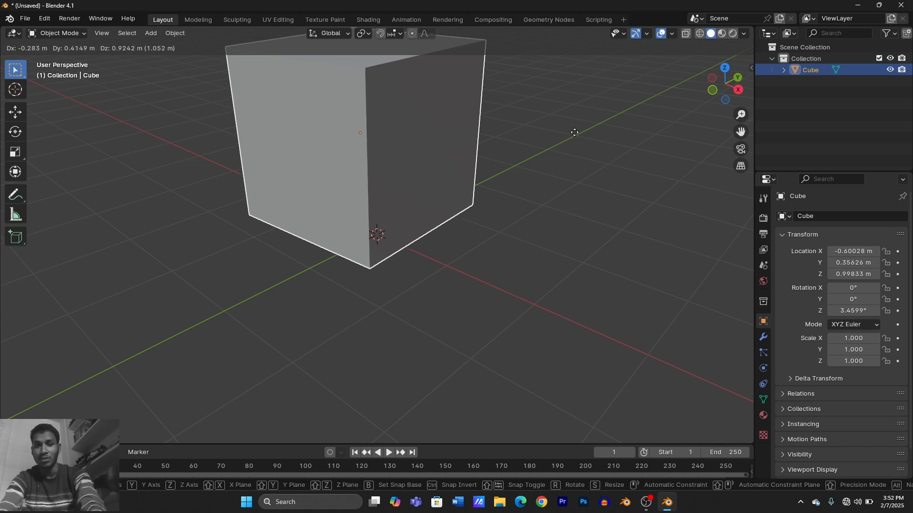
pyautogui.click(452, 252)
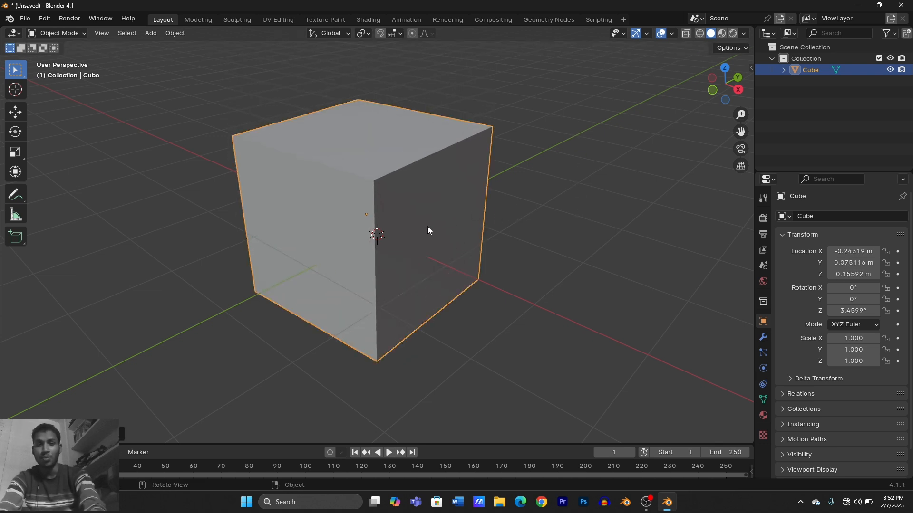
# Add a circle mesh on one side of the cube and a UV sphere mesh on the opposite side
pyautogui.scroll(-4, 332, 118)
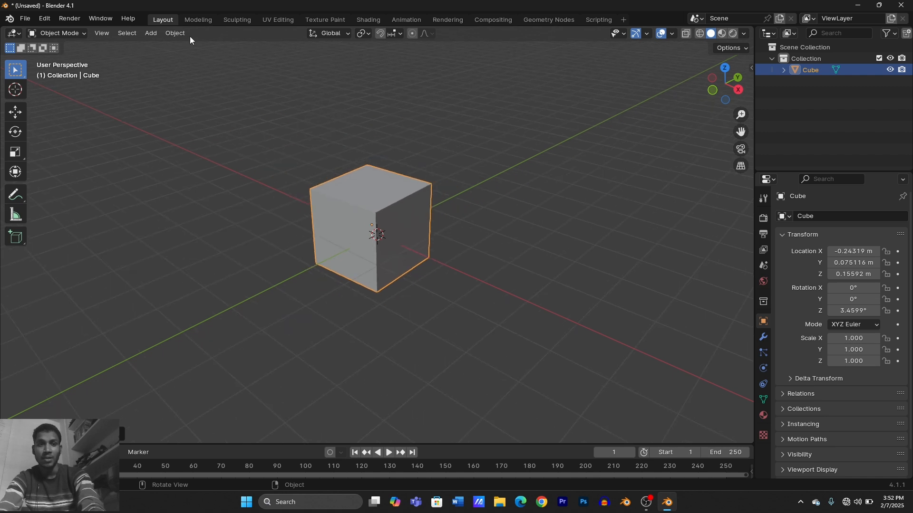
pyautogui.click(147, 33)
pyautogui.moveTo(167, 46)
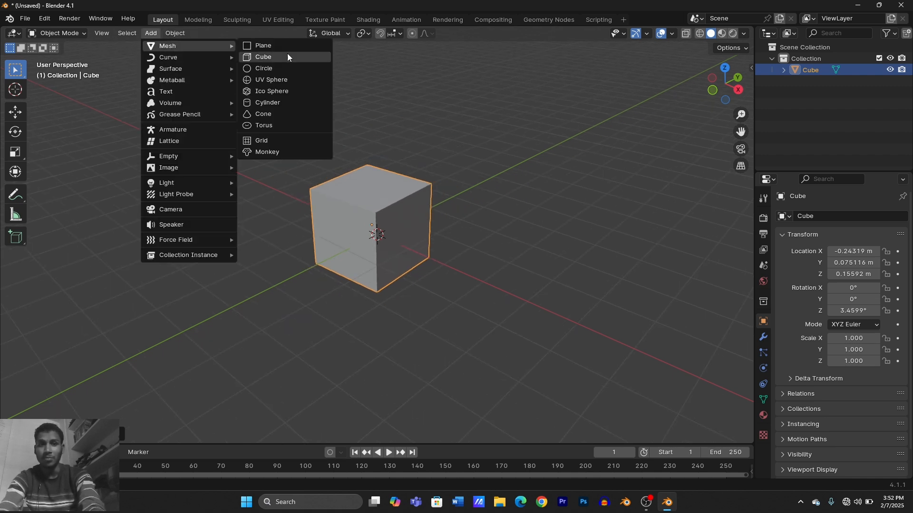
pyautogui.click(264, 69)
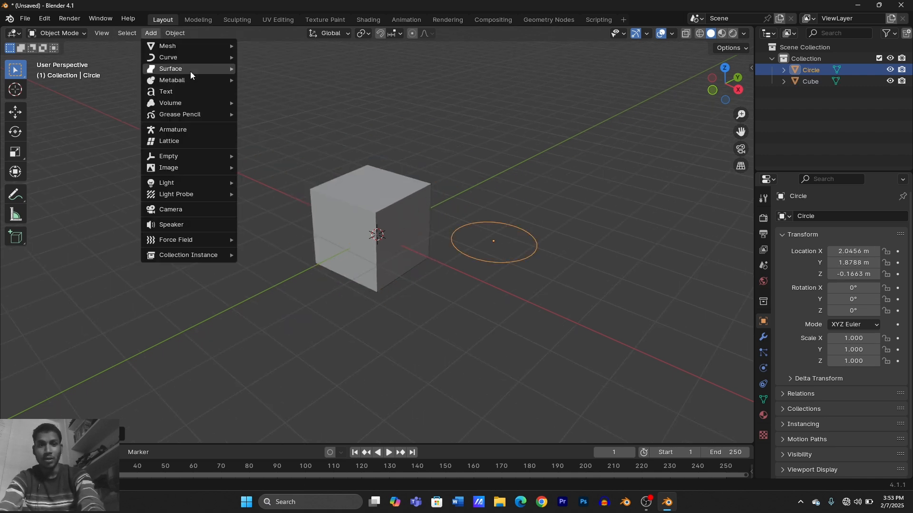
pyautogui.moveTo(192, 47)
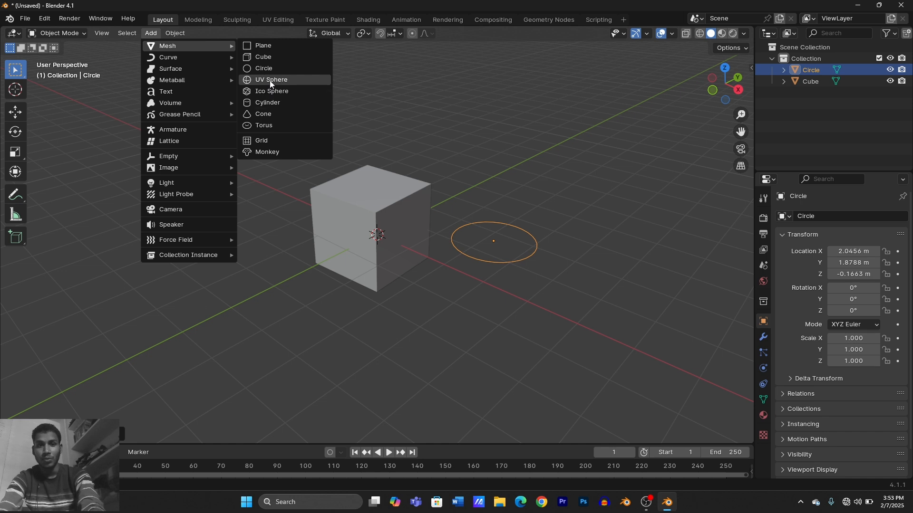
pyautogui.click(270, 81)
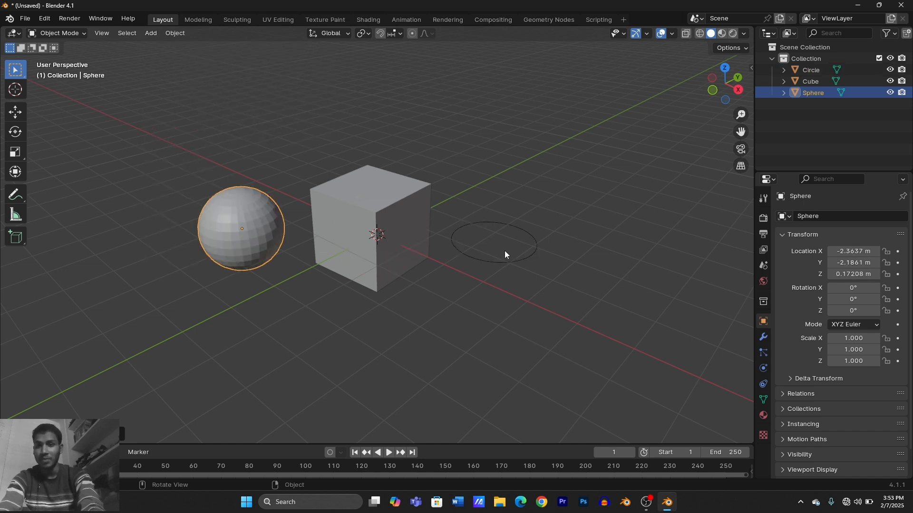
# Delete the circle and select both the cube and the sphere
pyautogui.click(507, 259)
pyautogui.press('Delete')
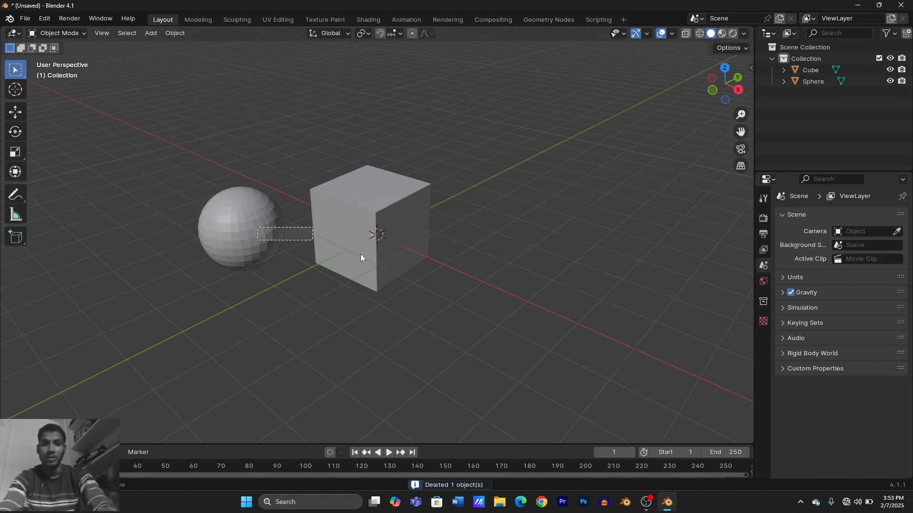
pyautogui.press('a')
pyautogui.click(260, 241)
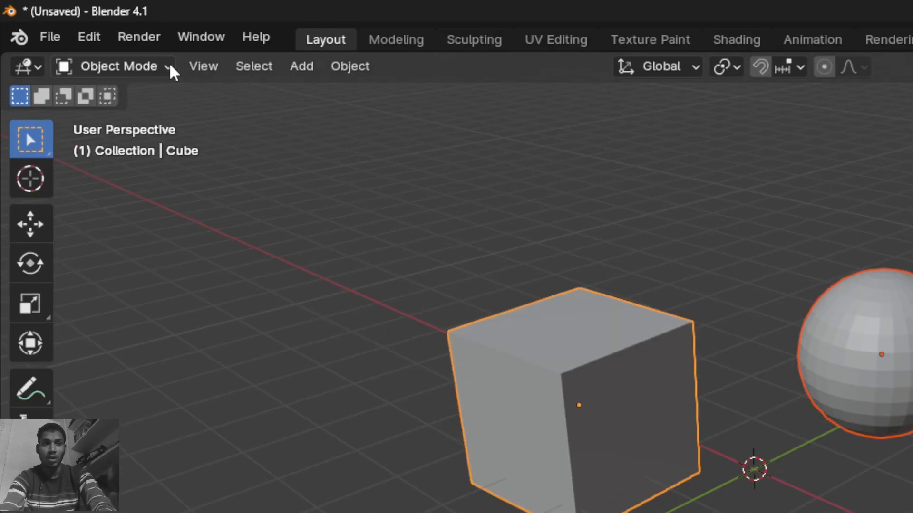
# Switch the selected cube and sphere to Edit Mode and shift all their geometry together by a small distance
pyautogui.click(168, 67)
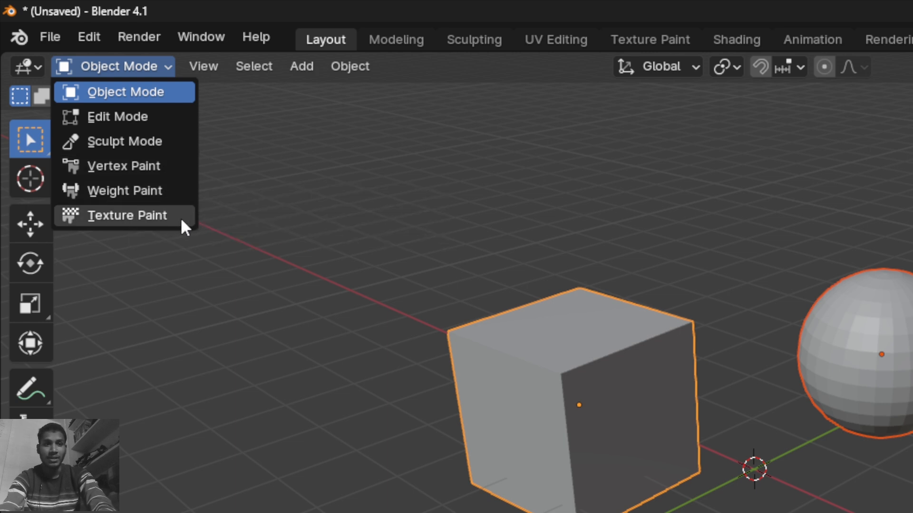
pyautogui.click(148, 95)
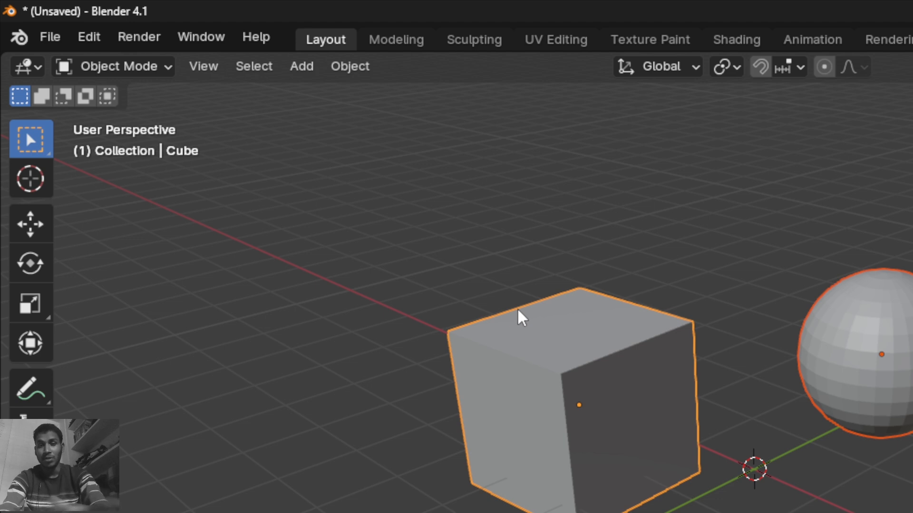
pyautogui.click(158, 69)
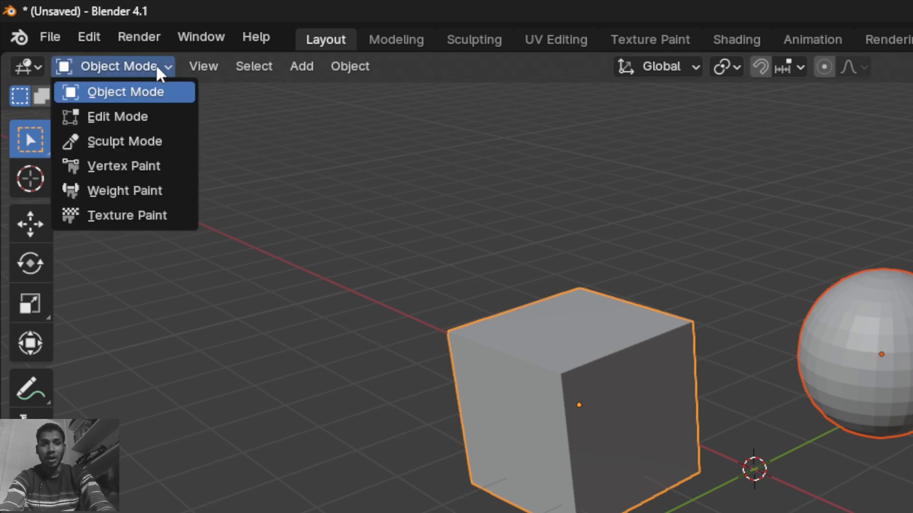
pyautogui.click(139, 118)
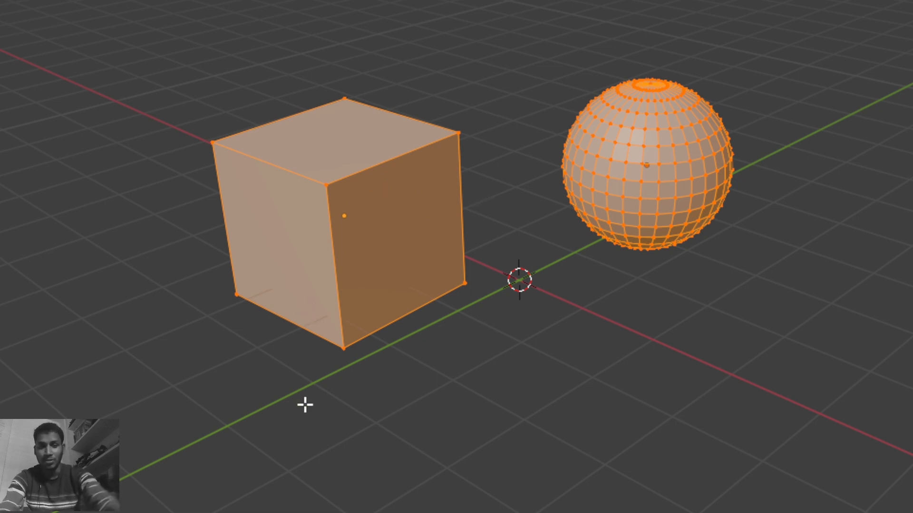
pyautogui.press('g')
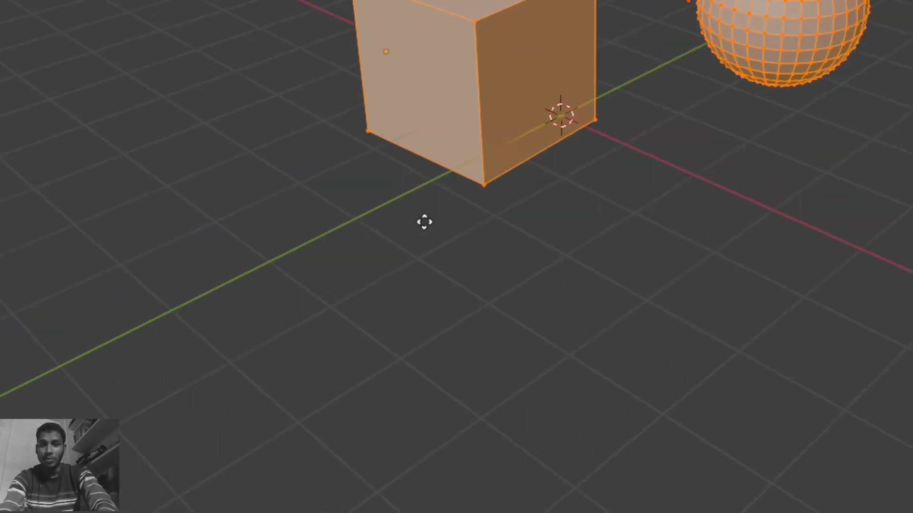
pyautogui.click(344, 374)
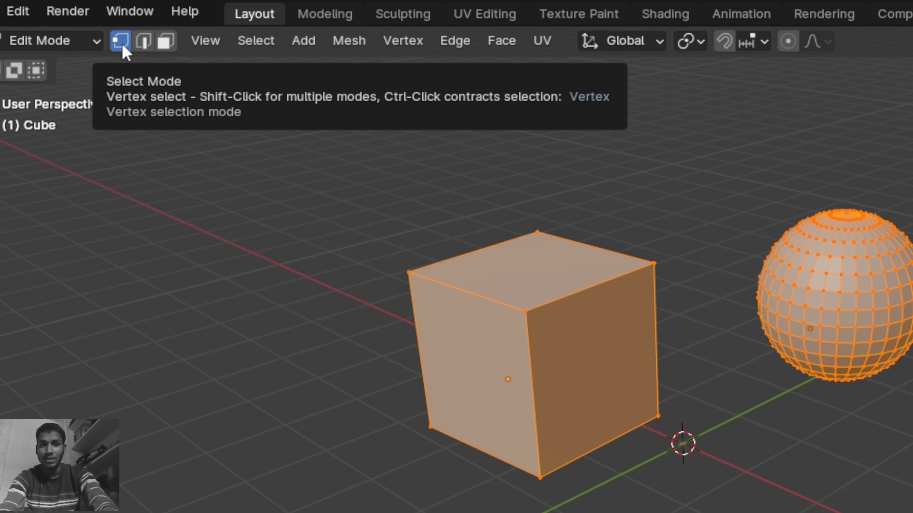
# Try the edge and face select modes, returning to vertex select with all geometry deselected
pyautogui.click(139, 45)
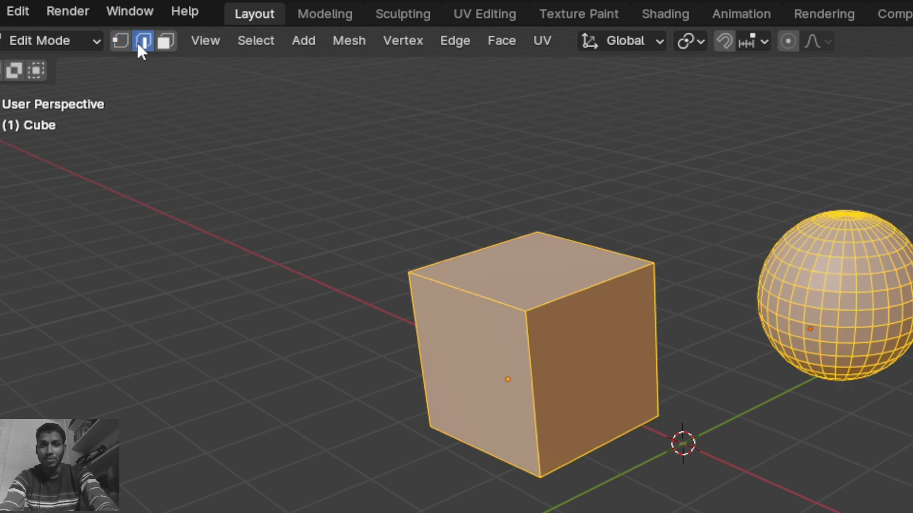
pyautogui.click(165, 42)
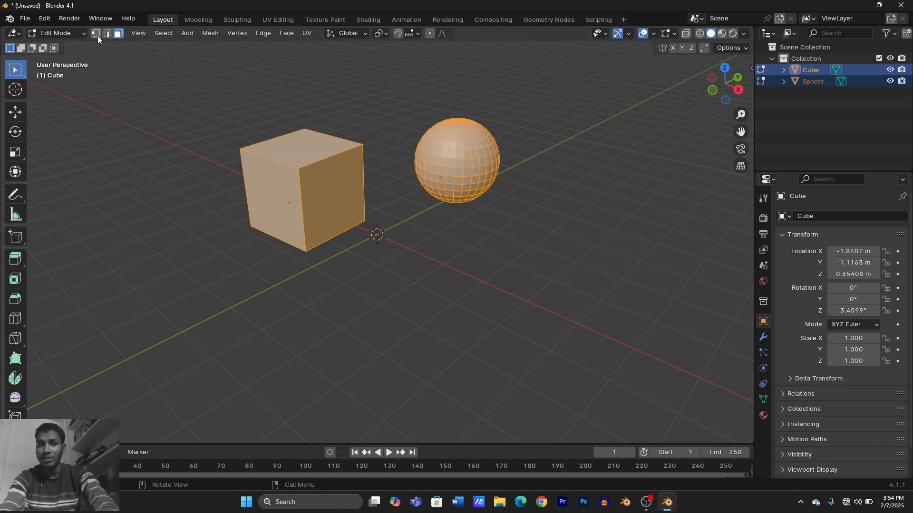
pyautogui.click(98, 36)
pyautogui.click(387, 307)
# Return to Object Mode, select only the cube and open it alone in Edit Mode
pyautogui.click(61, 34)
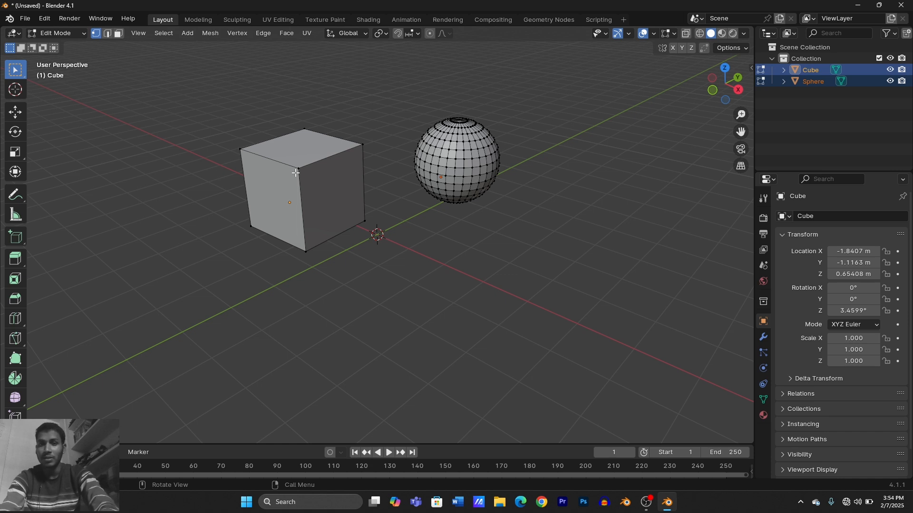
pyautogui.press('Tab')
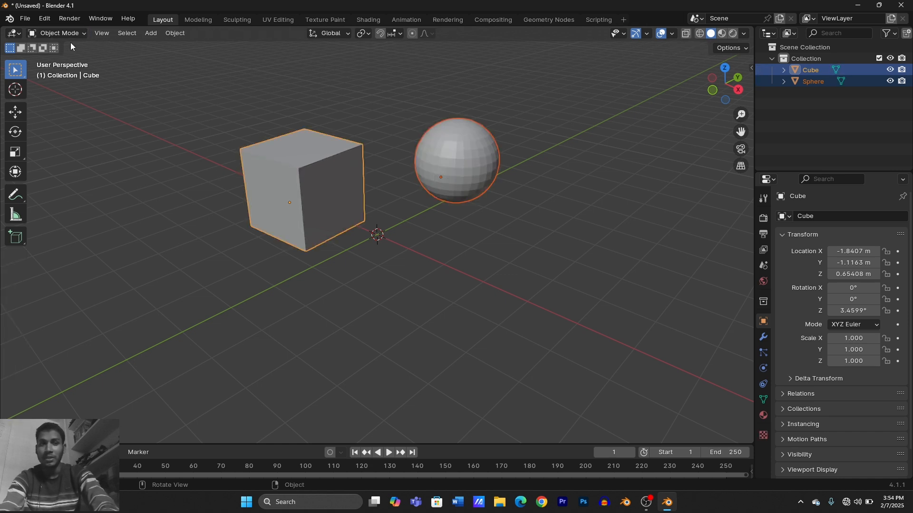
pyautogui.press('Tab')
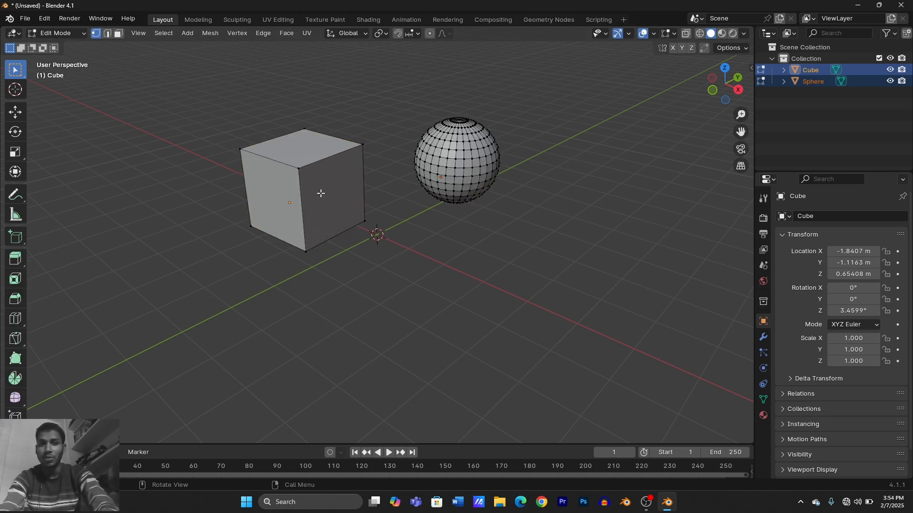
pyautogui.press('Tab')
pyautogui.click(400, 349)
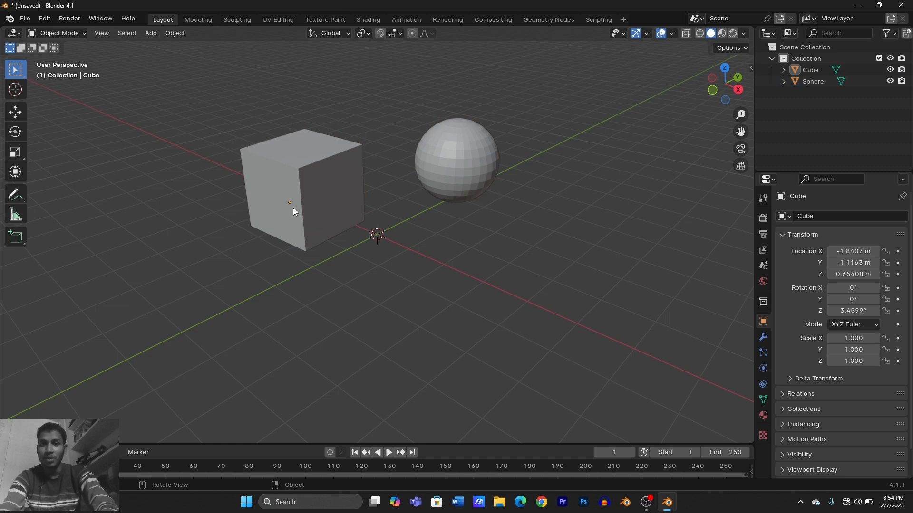
pyautogui.click(321, 207)
pyautogui.press('Tab')
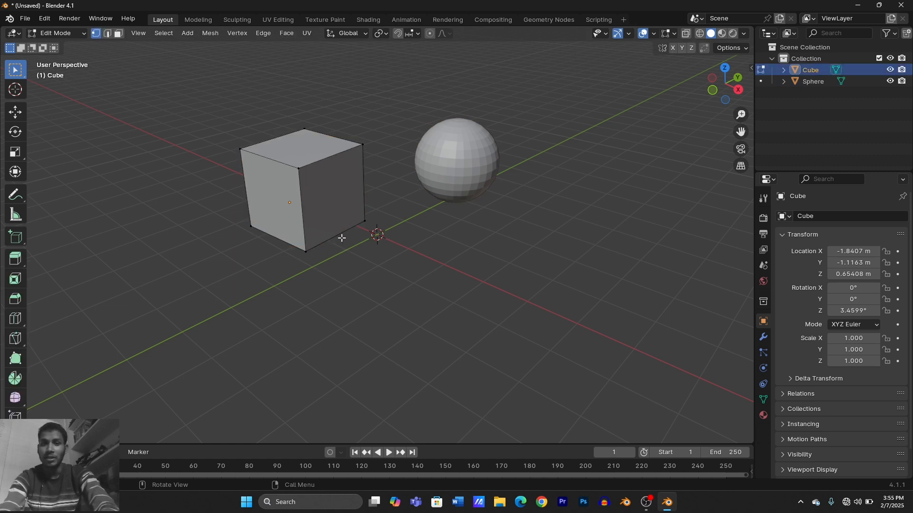
# Select the four corner vertices of the cube's top face one at a time
pyautogui.click(317, 163)
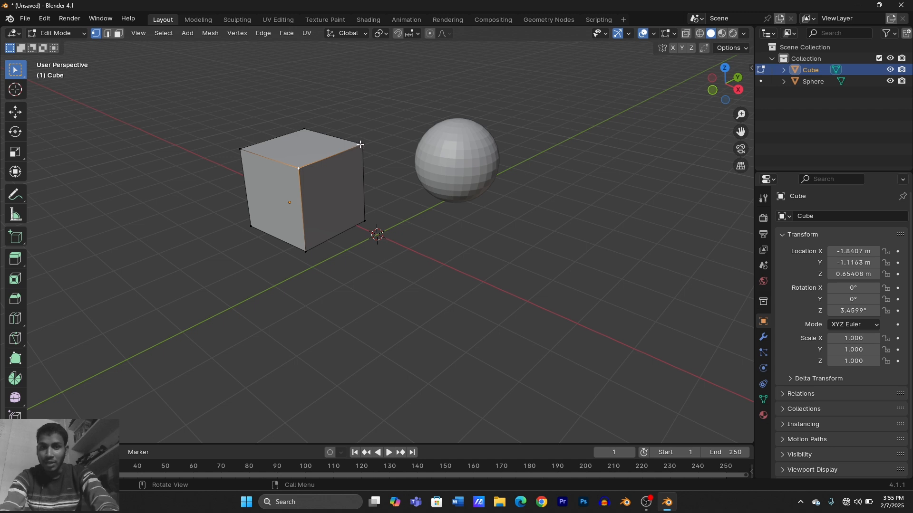
pyautogui.click(361, 145)
pyautogui.click(304, 129)
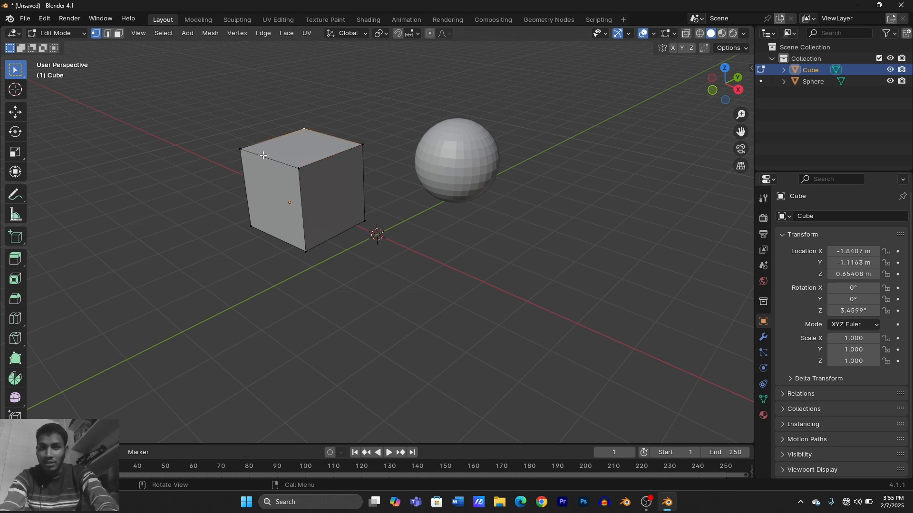
pyautogui.click(240, 148)
pyautogui.click(299, 168)
# Move the right corner vertex of the cube's top face slightly inward toward the cube
pyautogui.click(363, 145)
pyautogui.press('g')
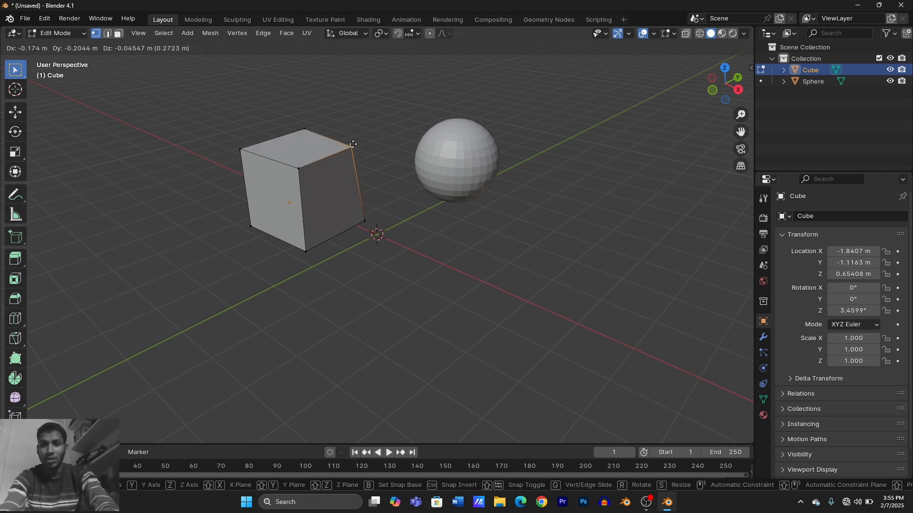
pyautogui.click(355, 148)
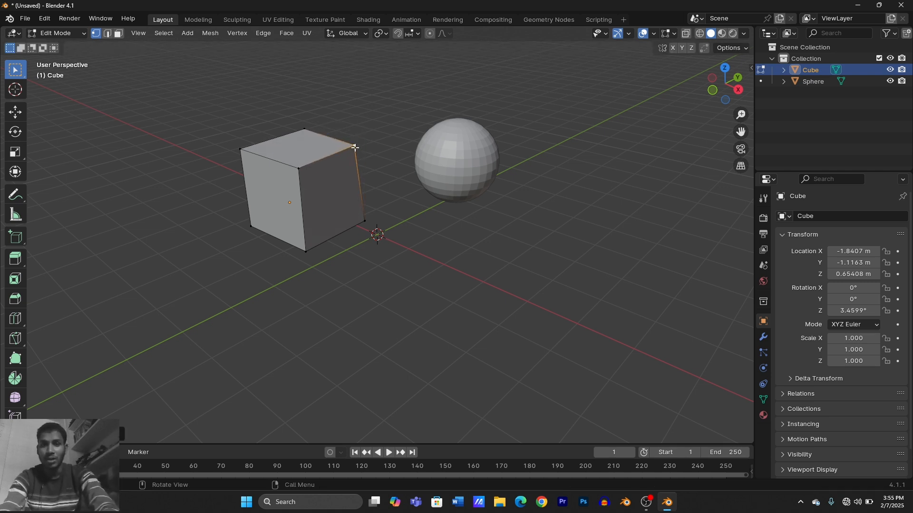
# Try moving and rotating the back corner vertex of the cube's top face
pyautogui.click(305, 127)
pyautogui.press('g')
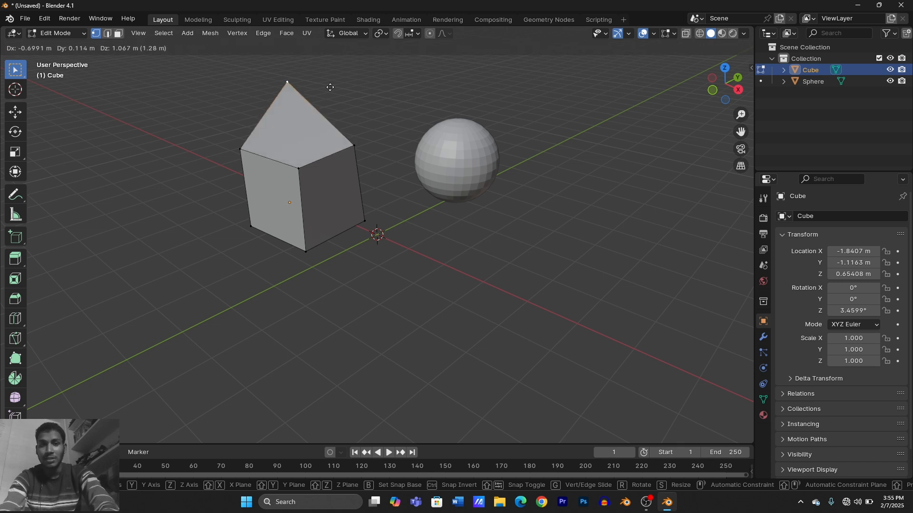
pyautogui.press('r')
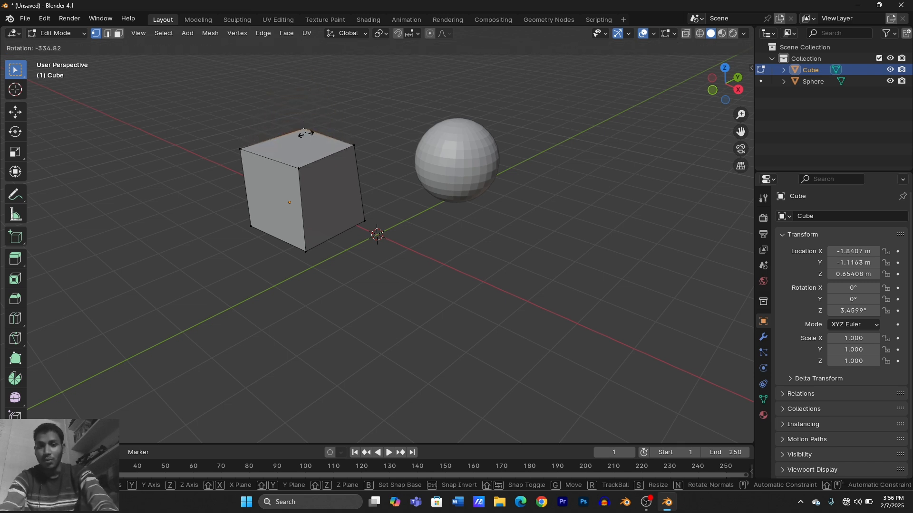
pyautogui.click(329, 121)
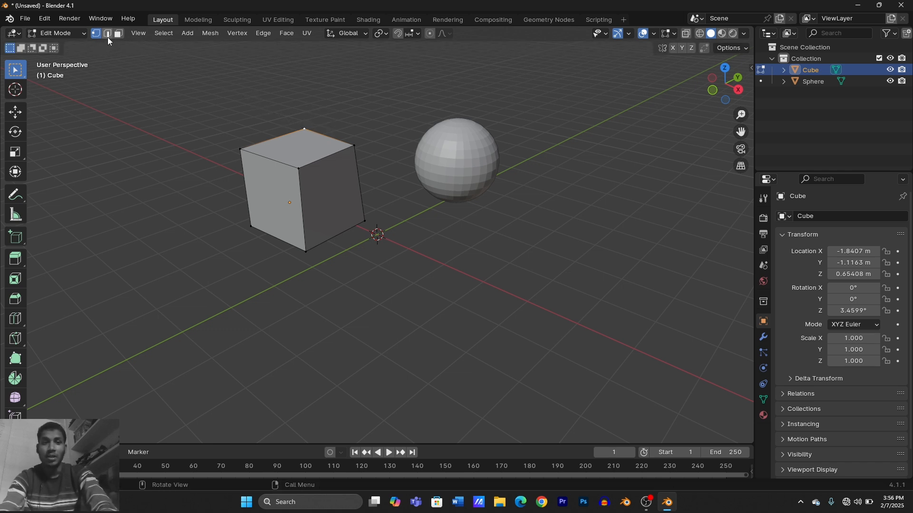
# In edge select mode, select the top face's front right edge and move it downward
pyautogui.click(107, 36)
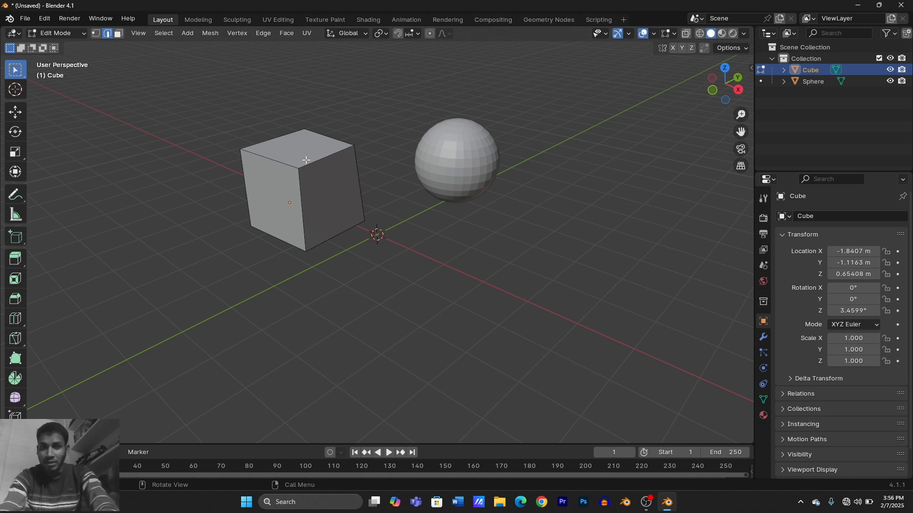
pyautogui.click(328, 157)
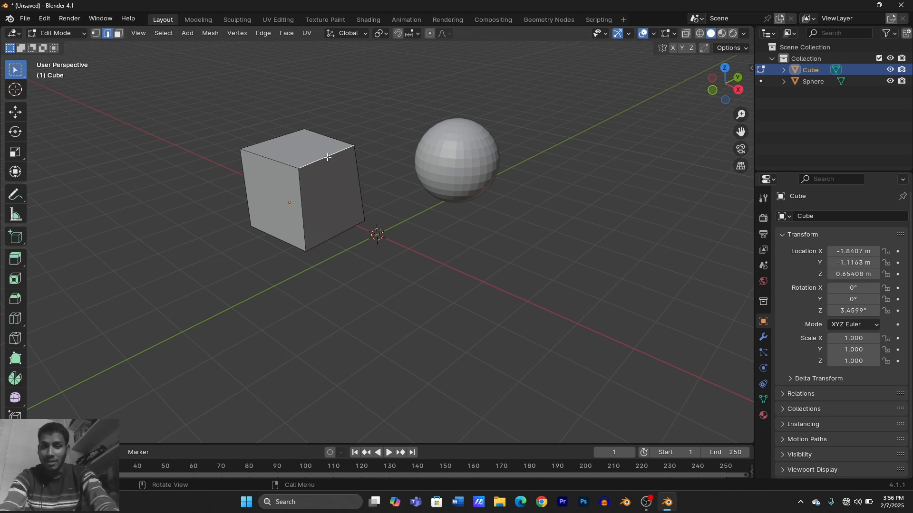
pyautogui.press('g')
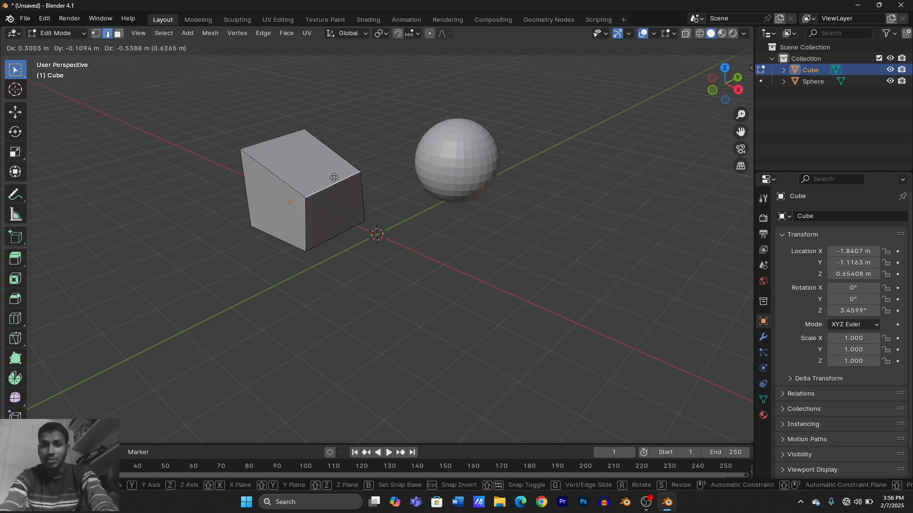
pyautogui.press('Escape')
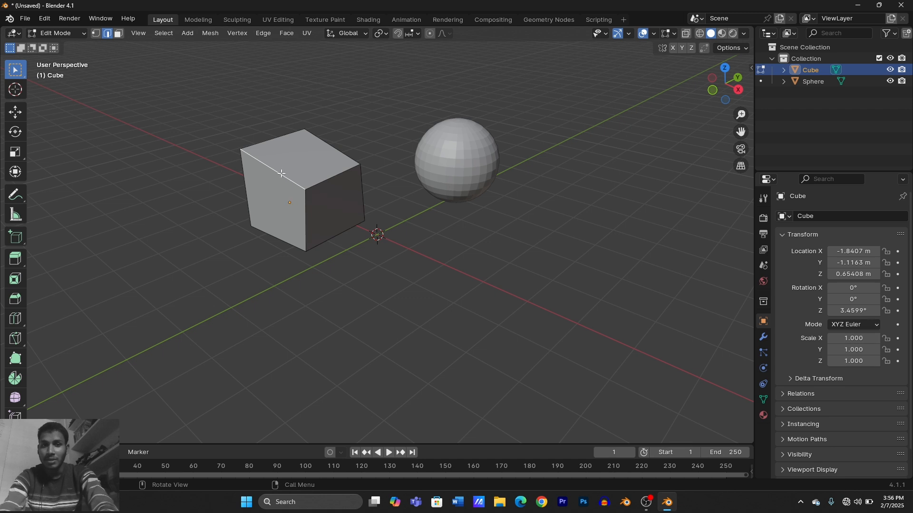
# Raise the top face's front left edge by about 0.3 m and lower its back left edge by about 1 m
pyautogui.press('g')
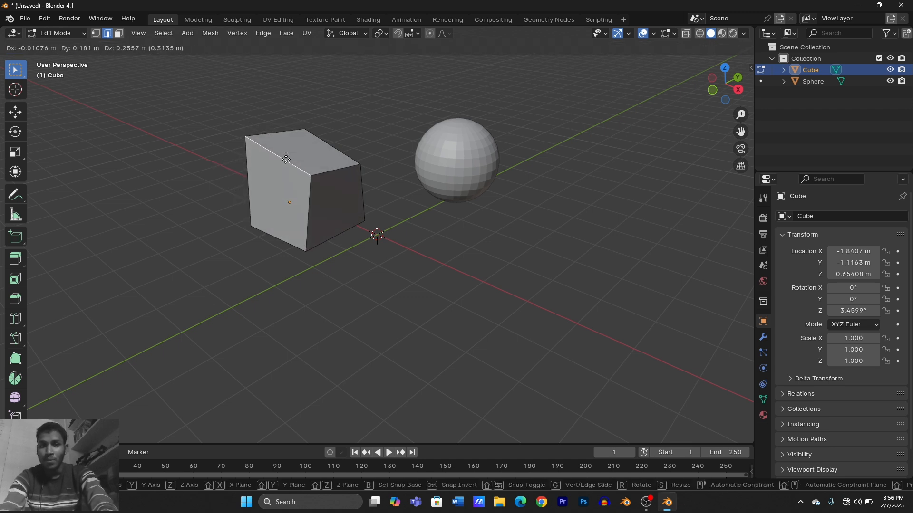
pyautogui.click(283, 135)
pyautogui.click(284, 132)
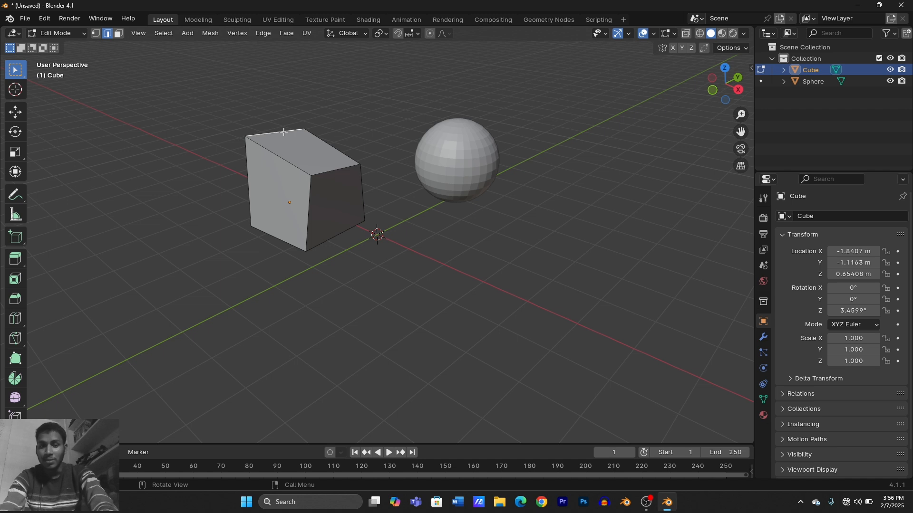
pyautogui.press('g')
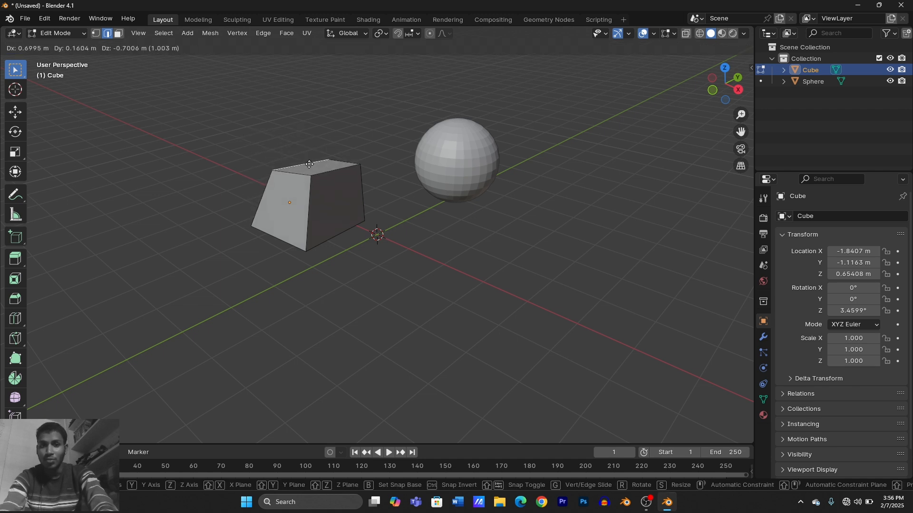
pyautogui.press('Escape')
# In vertex select mode, move one end vertex of the lowered edge inward by about 0.5 m
pyautogui.moveTo(309, 165); pyautogui.dragTo(373, 220, button='middle')
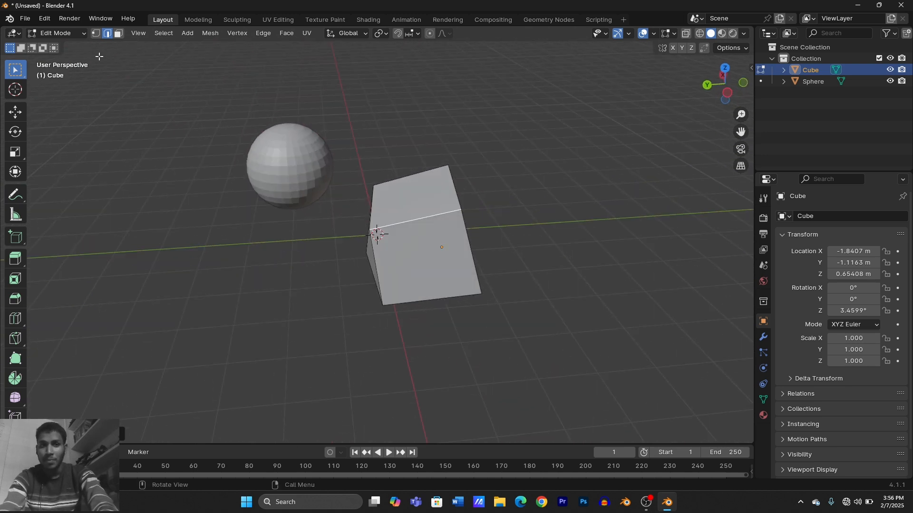
pyautogui.click(96, 34)
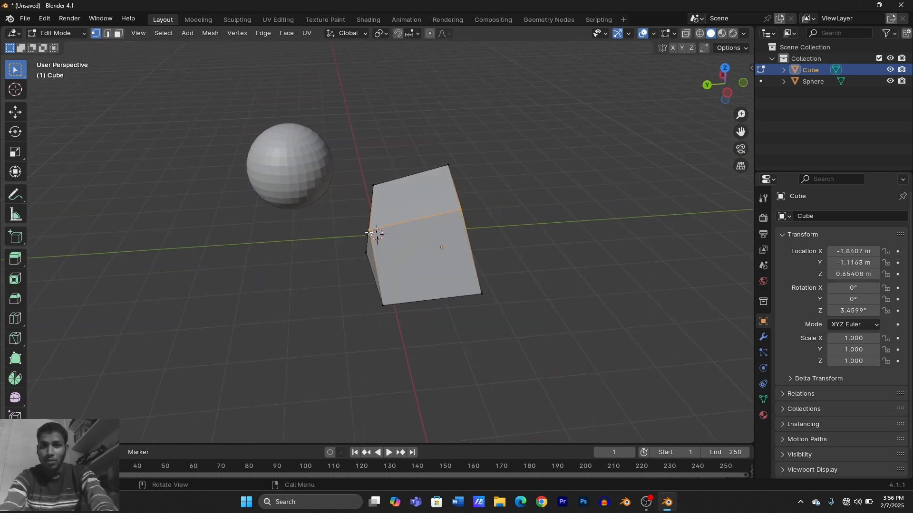
pyautogui.click(370, 231)
pyautogui.press('g')
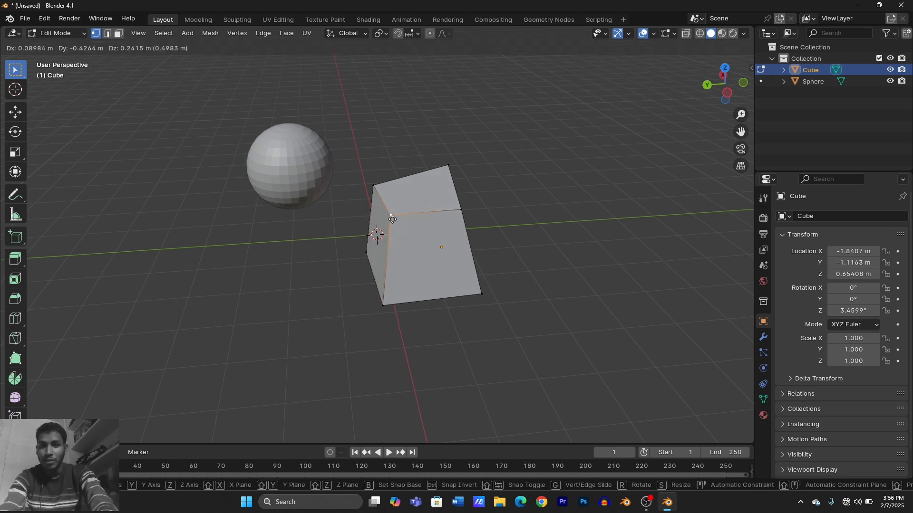
pyautogui.click(392, 220)
# In face select mode, select the cube's dark side face and scale it down to a small face
pyautogui.moveTo(465, 385); pyautogui.dragTo(423, 347, button='middle')
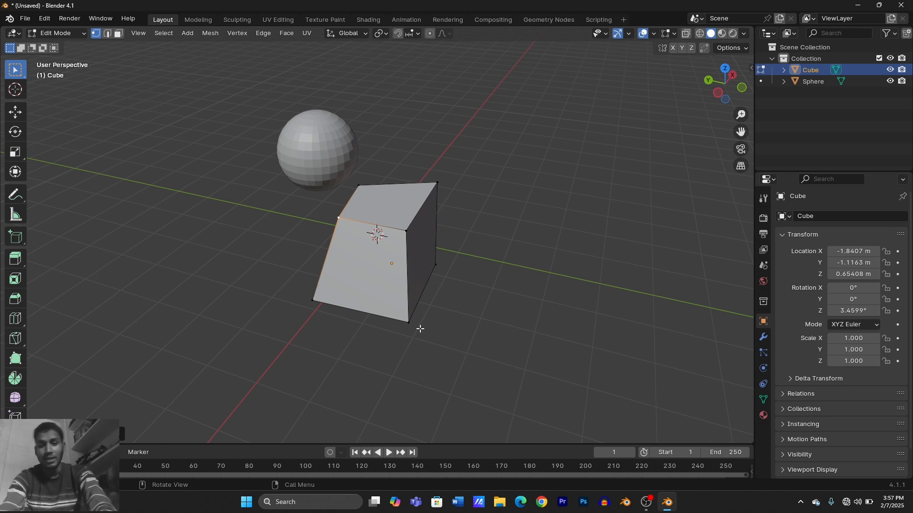
pyautogui.click(118, 34)
pyautogui.click(389, 198)
pyautogui.click(441, 250)
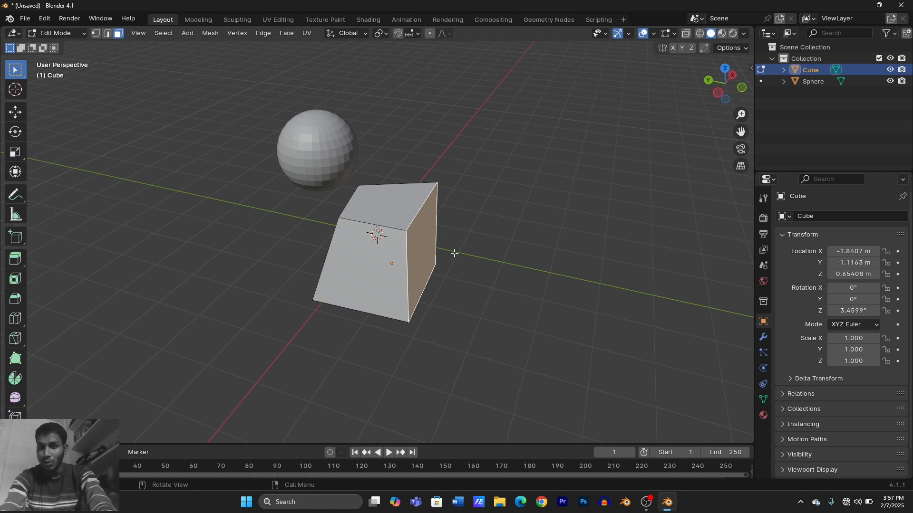
pyautogui.press('g')
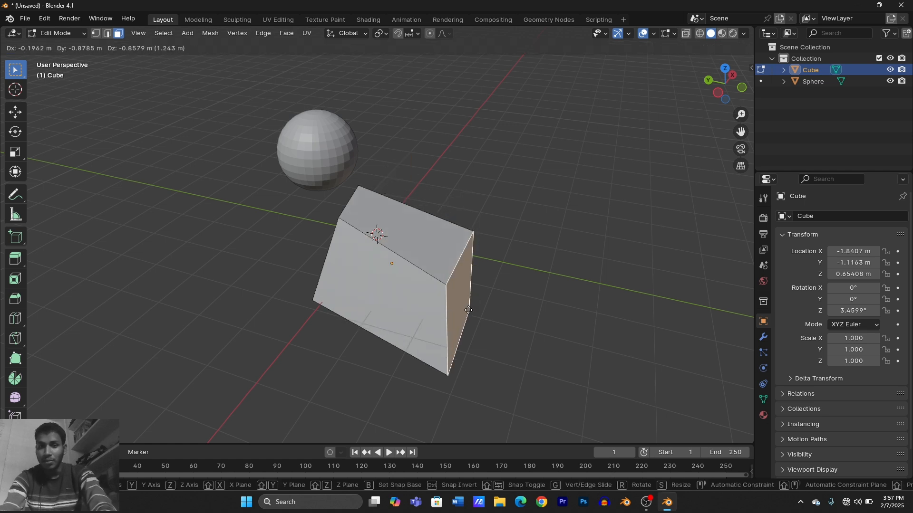
pyautogui.press('s')
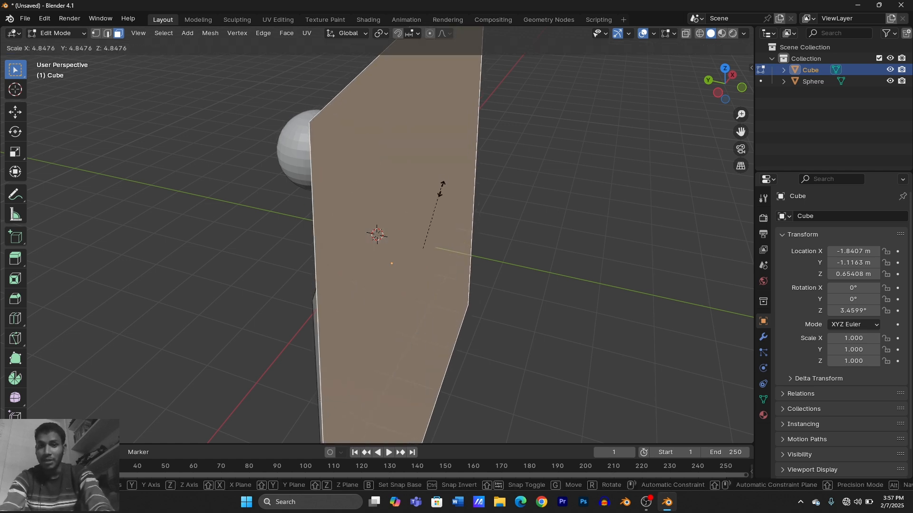
pyautogui.click(353, 218)
# Scale down the cube's top face and move it far upward to form a tall tapered block
pyautogui.click(370, 205)
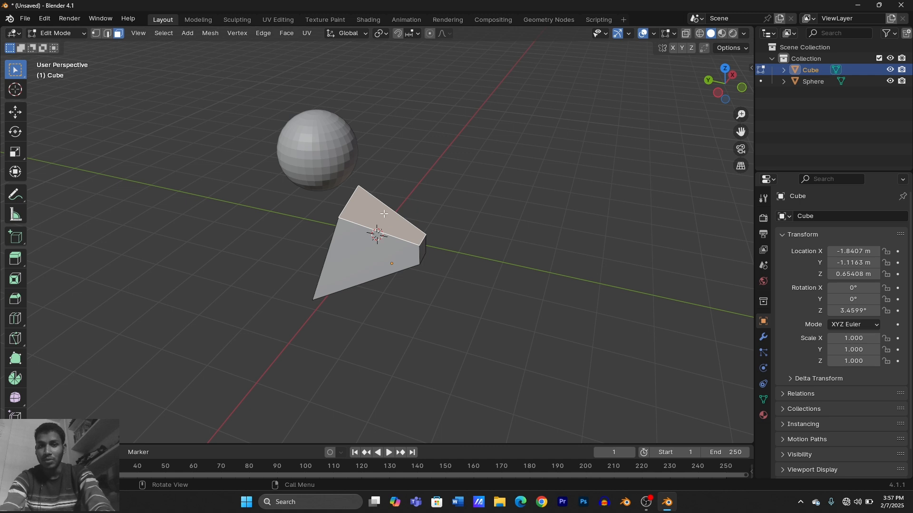
pyautogui.press('s')
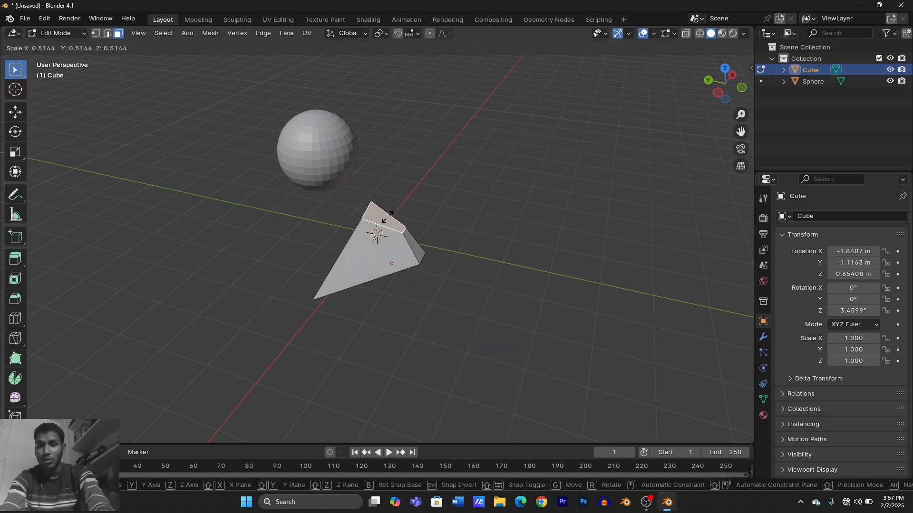
pyautogui.press('g')
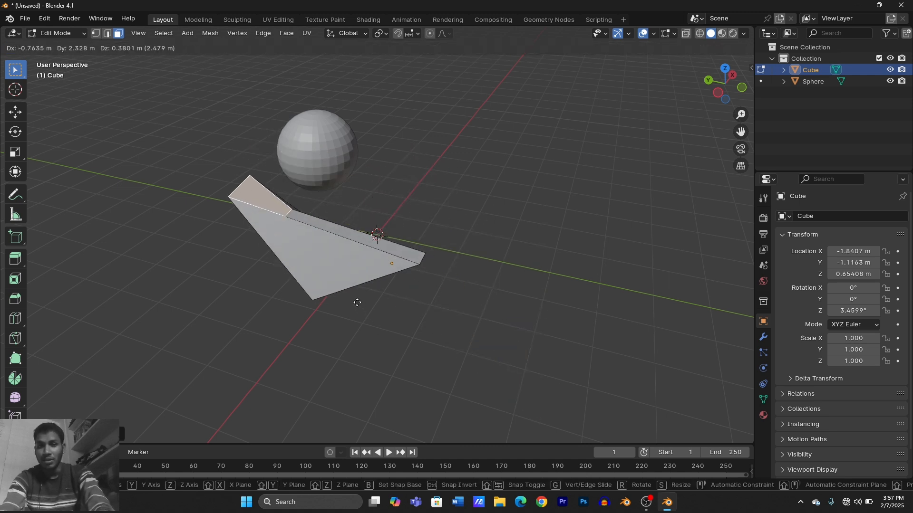
pyautogui.click(502, 176)
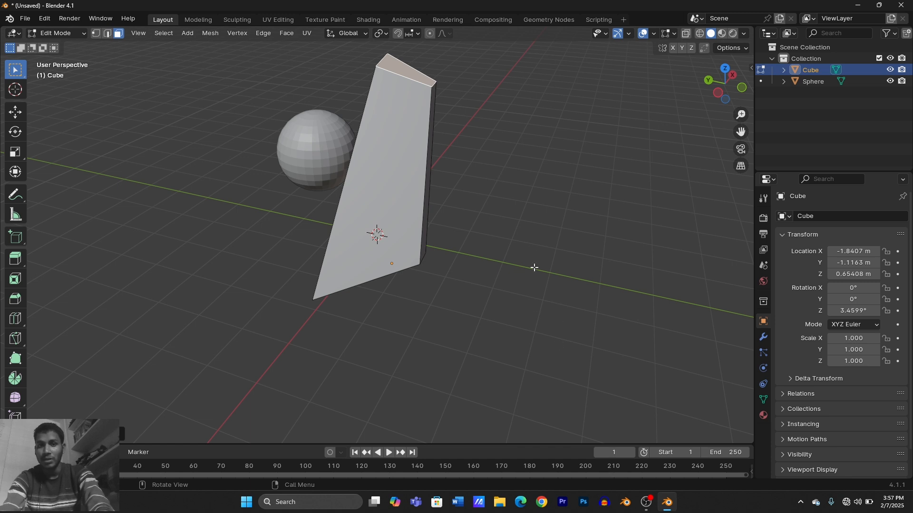
# Try to rip the selected top face from the tapered block
pyautogui.moveTo(534, 268); pyautogui.dragTo(498, 213, button='middle')
pyautogui.scroll(-3, 497, 212)
pyautogui.press('v')
pyautogui.scroll(5, 406, 229)
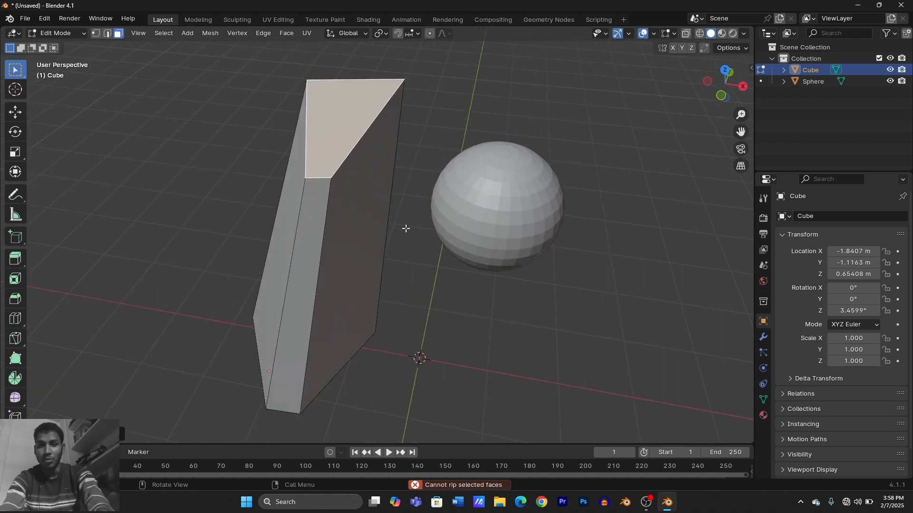
# Separate the tapered block's large front face into its own object by selection
pyautogui.scroll(-2, 406, 229)
pyautogui.moveTo(406, 228); pyautogui.dragTo(446, 182, button='middle')
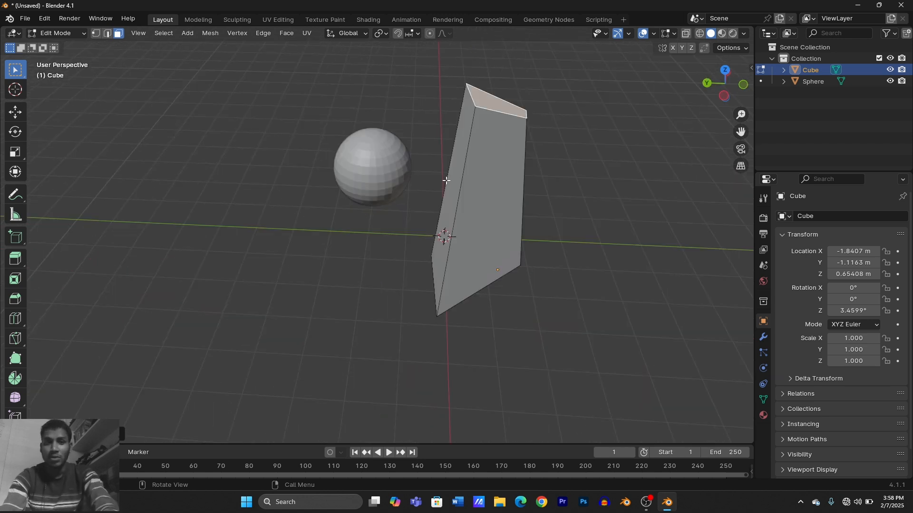
pyautogui.click(468, 168)
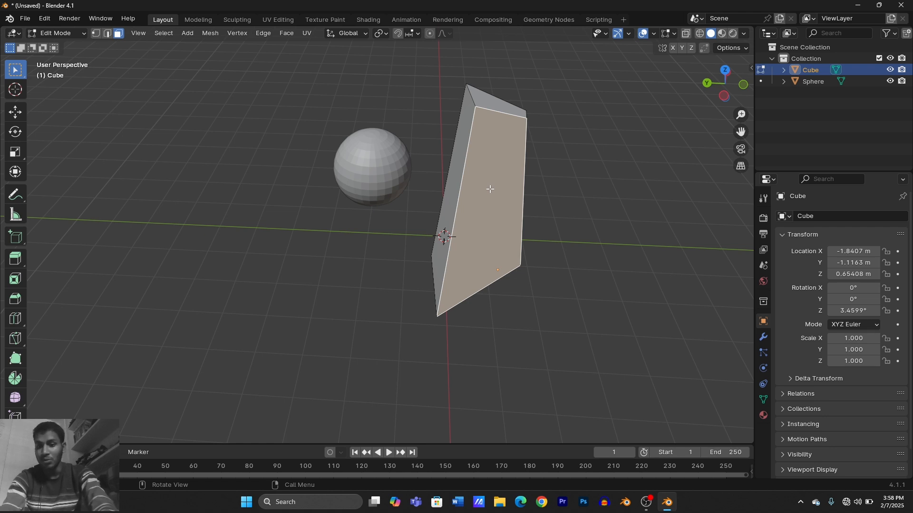
pyautogui.press('p')
pyautogui.click(486, 182)
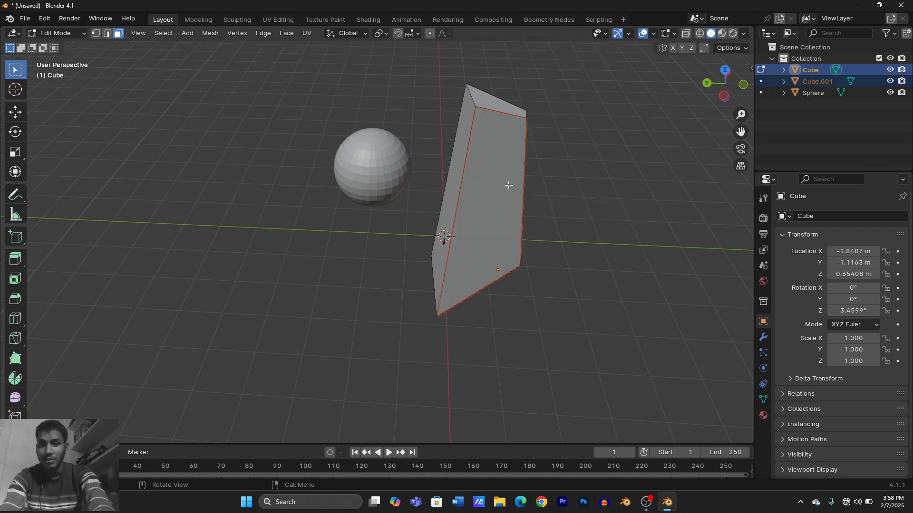
# Pull the tapered block's rear face about 4.7 m away from the separated face and select the top face
pyautogui.click(489, 210)
pyautogui.press('g')
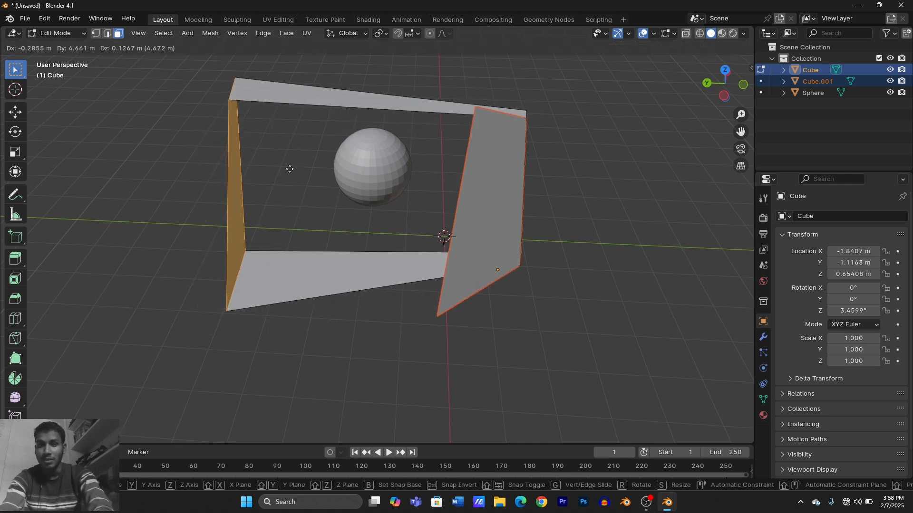
pyautogui.click(289, 178)
pyautogui.click(606, 254)
pyautogui.click(466, 93)
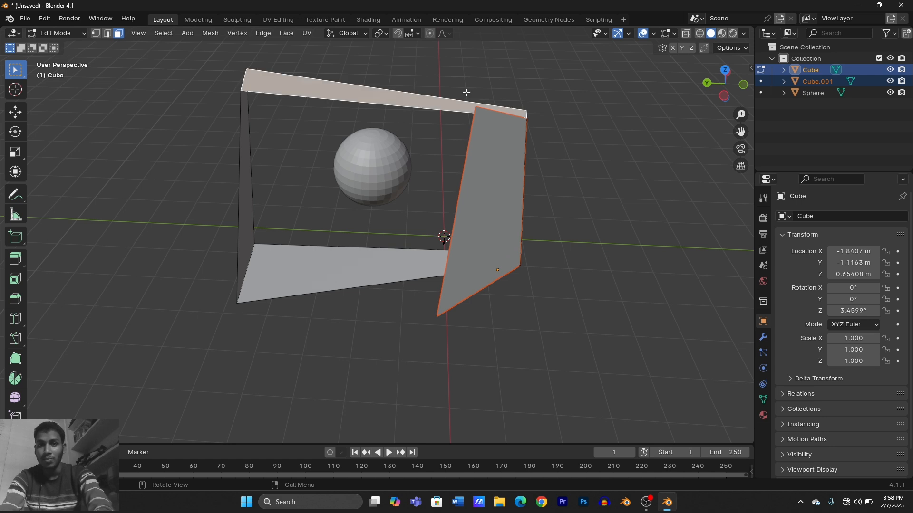
pyautogui.moveTo(466, 93); pyautogui.dragTo(424, 204, button='middle')
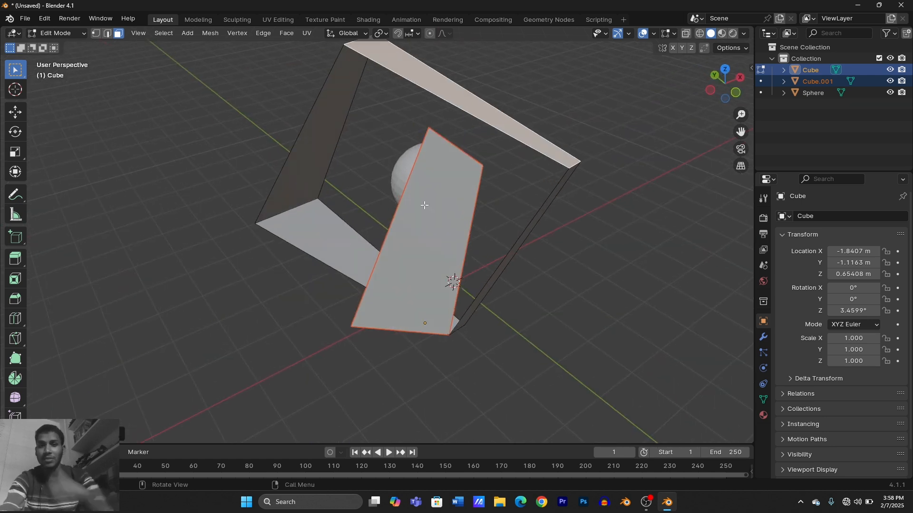
pyautogui.click(424, 202)
# Undo the face selections and moves made on the tapered block since its front face was separated
pyautogui.hotkey('ctrl', 'z')
pyautogui.hotkey('ctrl', 'z')
pyautogui.hotkey('ctrl', 'z')
pyautogui.hotkey('ctrl', 'z')
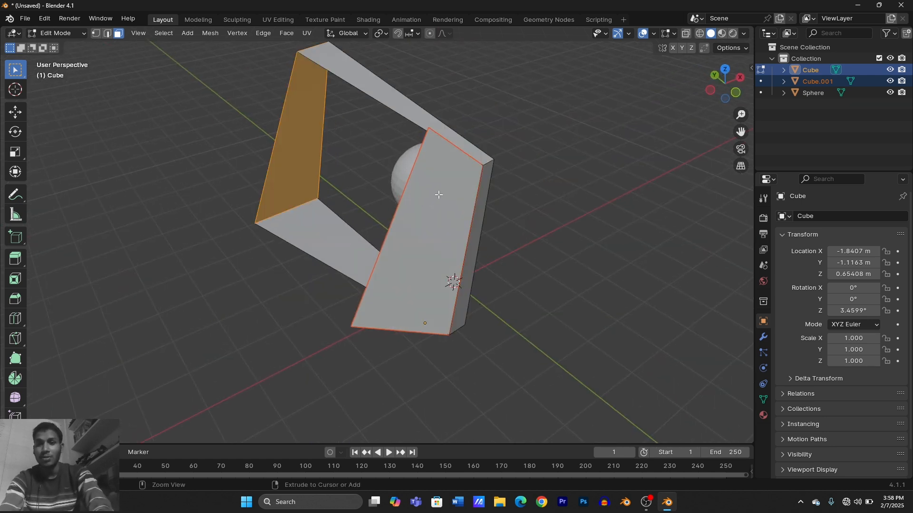
# Return to Object Mode and delete the block, its separated face and the sphere
pyautogui.press('1')
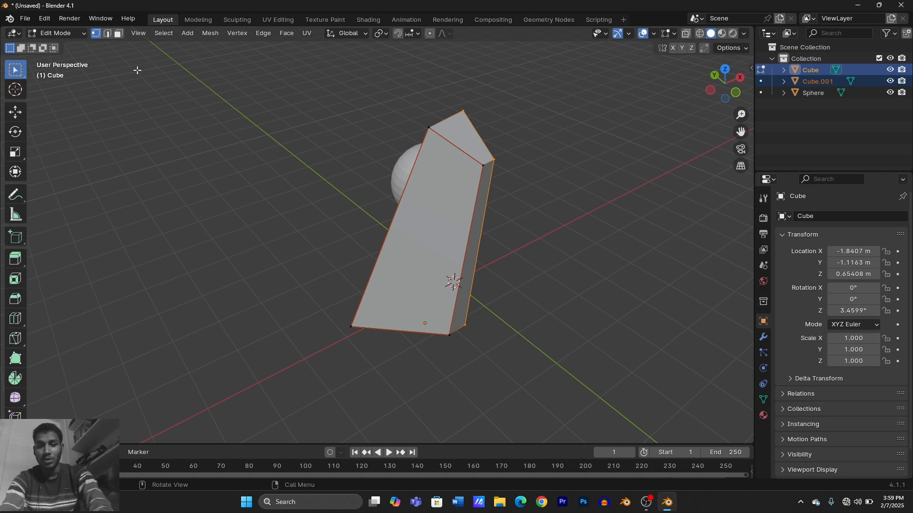
pyautogui.press('Tab')
pyautogui.moveTo(138, 70); pyautogui.dragTo(259, 228, button='middle')
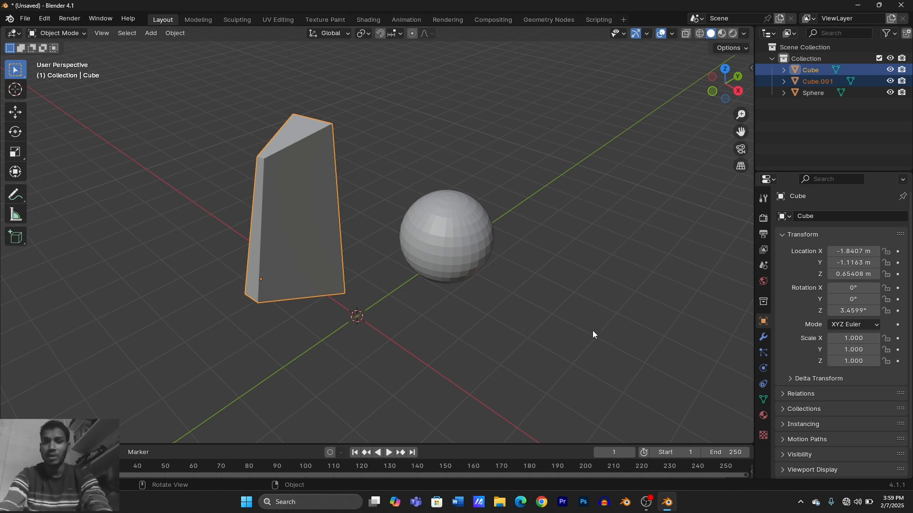
pyautogui.moveTo(597, 332); pyautogui.dragTo(280, 155)
pyautogui.press('Delete')
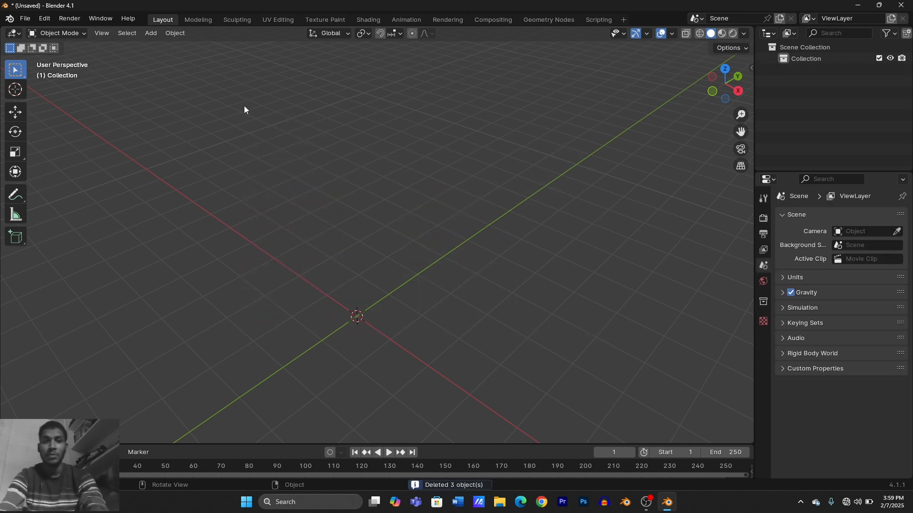
# Add a cube mesh and raise it about 1.01 m along Z so it sits on the ground line
pyautogui.click(151, 32)
pyautogui.moveTo(195, 46)
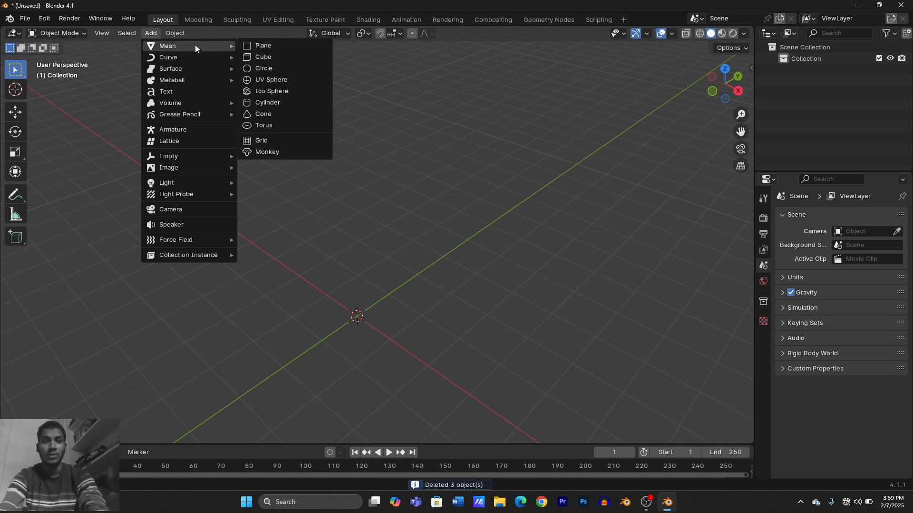
pyautogui.click(264, 57)
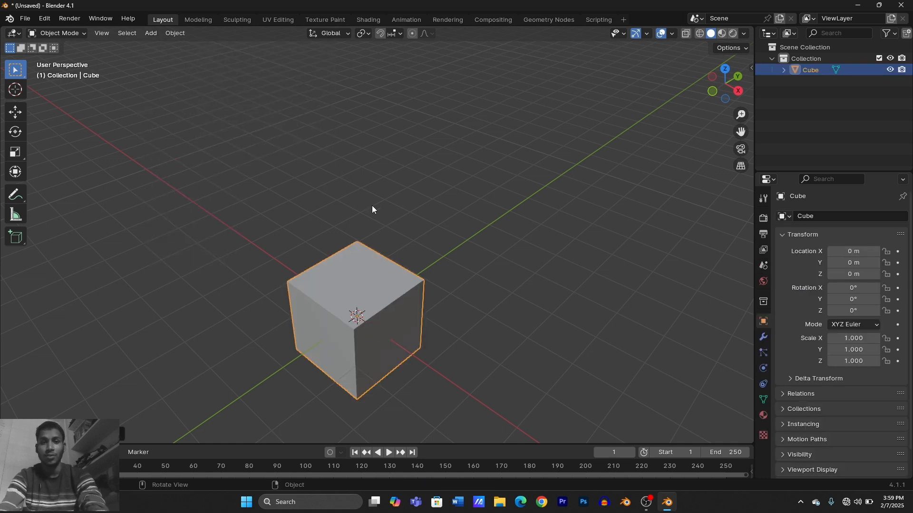
pyautogui.click(738, 90)
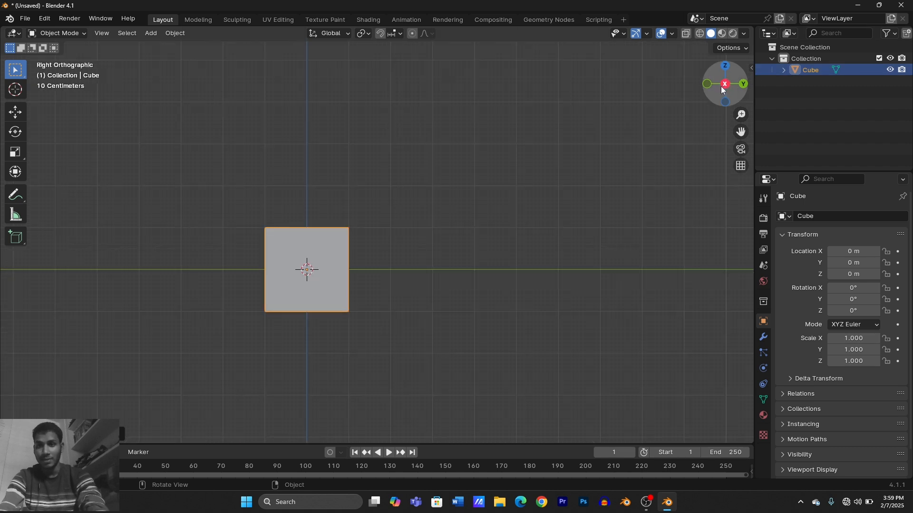
pyautogui.press('g')
pyautogui.press('z')
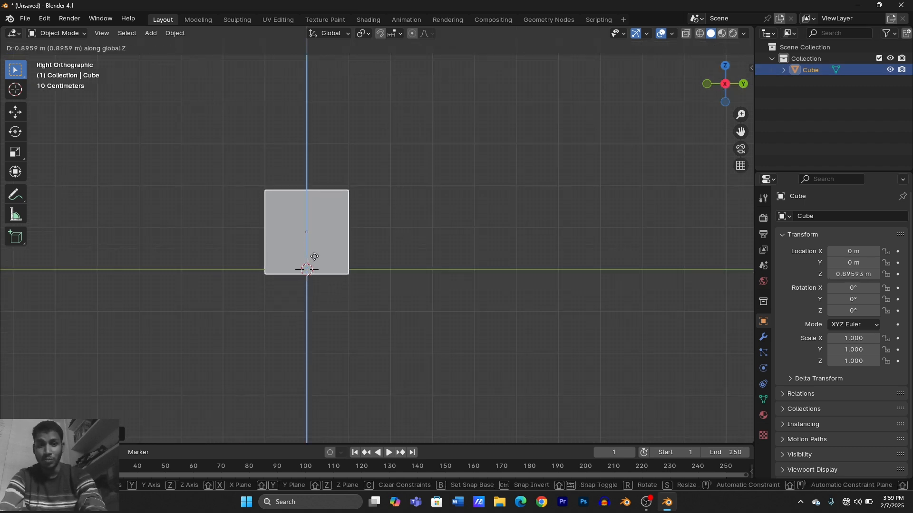
pyautogui.click(315, 252)
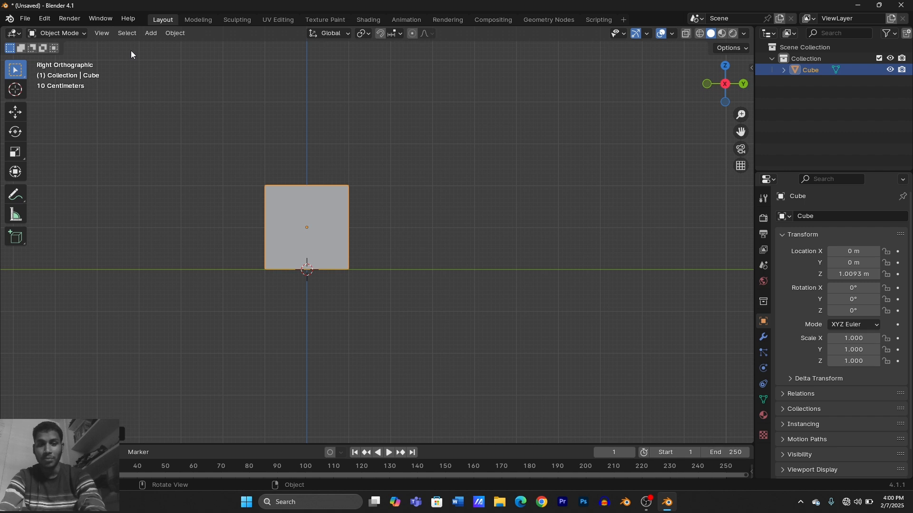
# Enter Edit Mode on the cube, switch to face selection and select its top face
pyautogui.press('Tab')
pyautogui.moveTo(385, 202); pyautogui.dragTo(314, 162, button='middle')
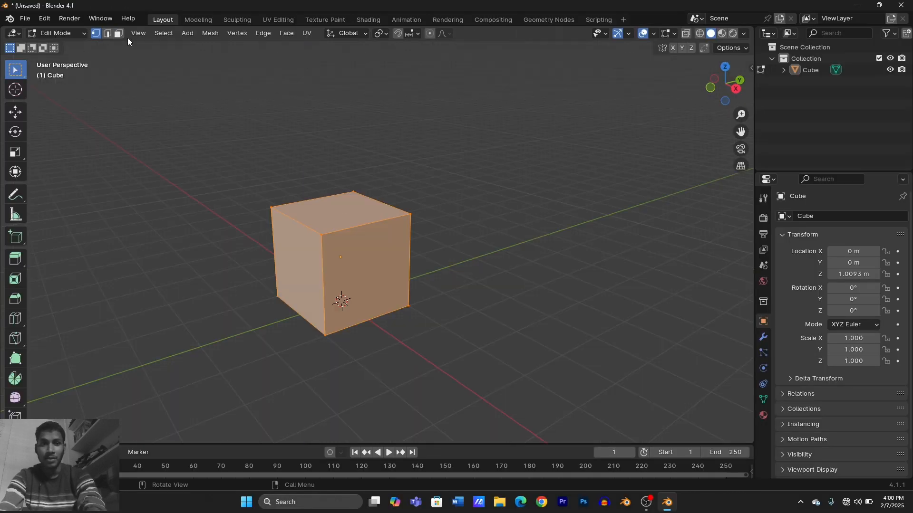
pyautogui.click(334, 209)
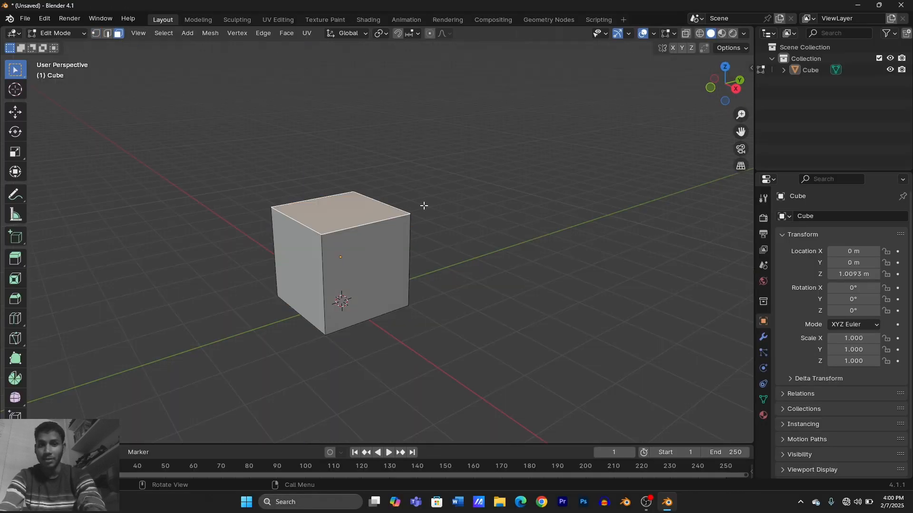
# Try a slight upward extrusion of the cube's top face and undo it
pyautogui.press('s')
pyautogui.rightClick(363, 207)
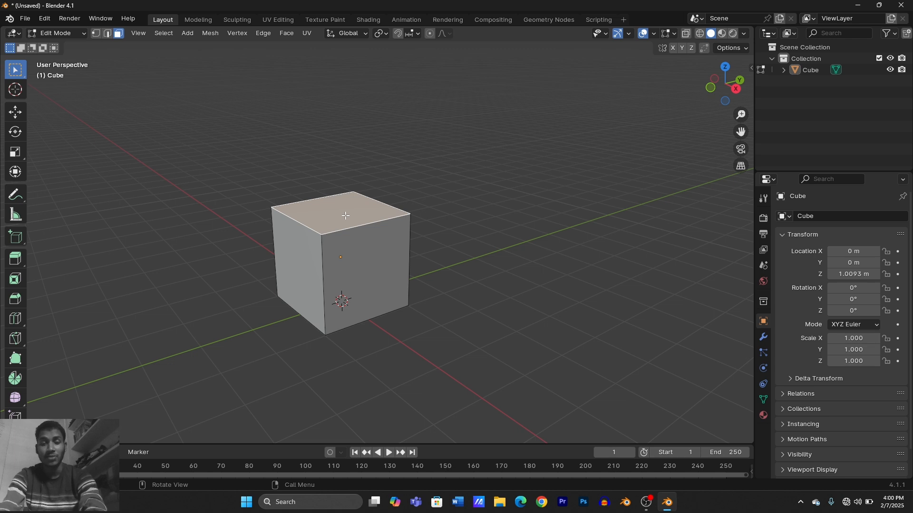
pyautogui.press('e')
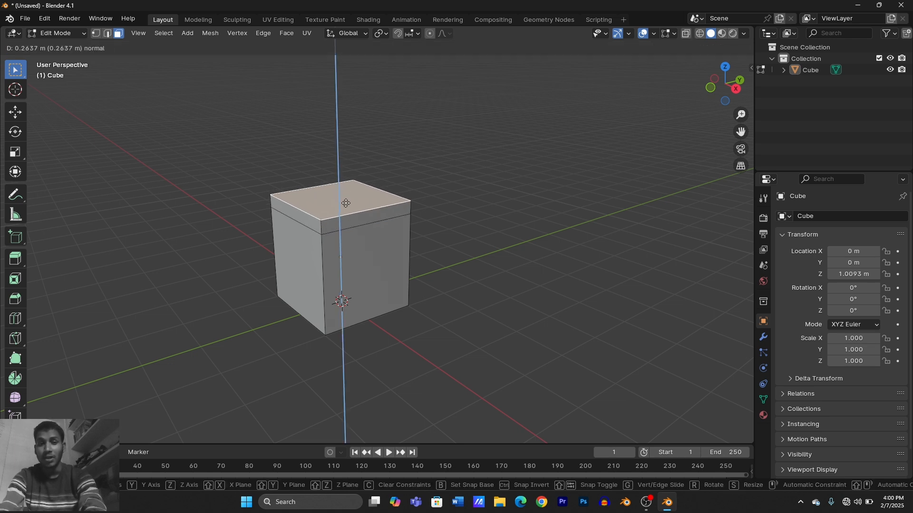
pyautogui.click(345, 208)
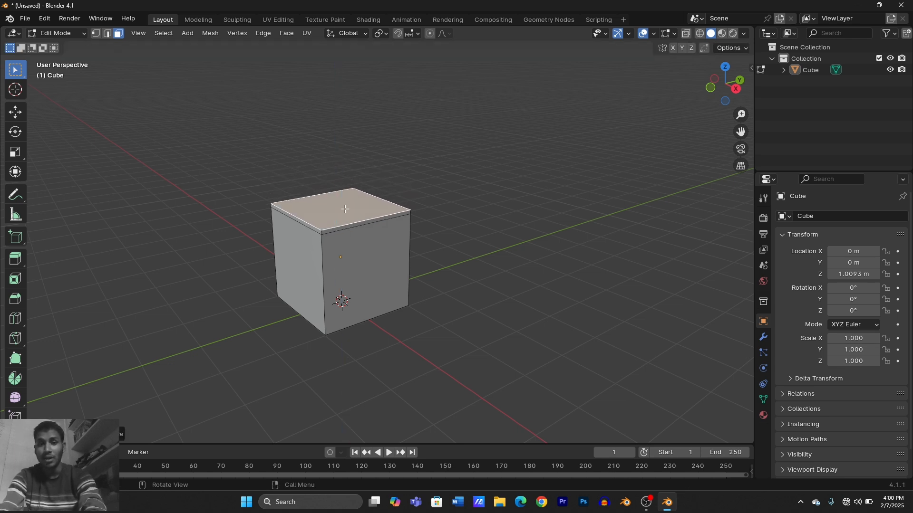
pyautogui.hotkey('ctrl', 'z')
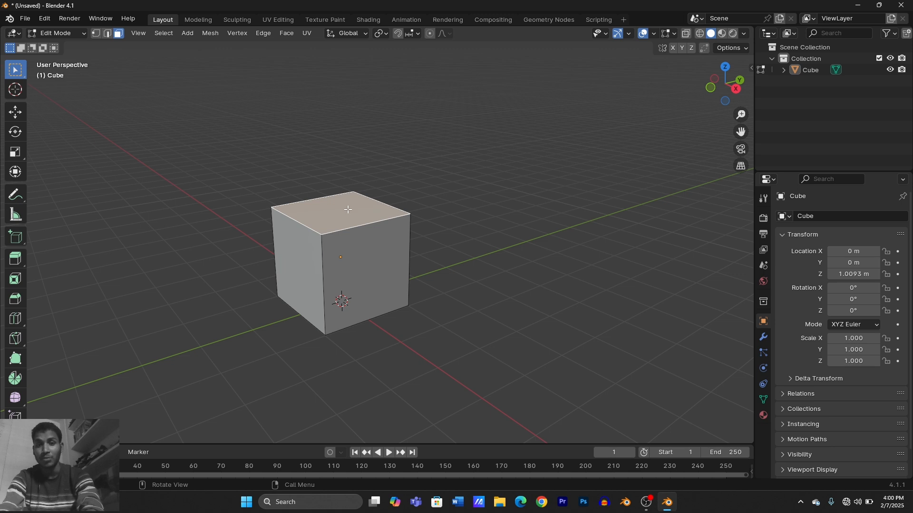
# Extrude the cube's top face in place and scale it to about 1.44 to form the roof overhang
pyautogui.press('e')
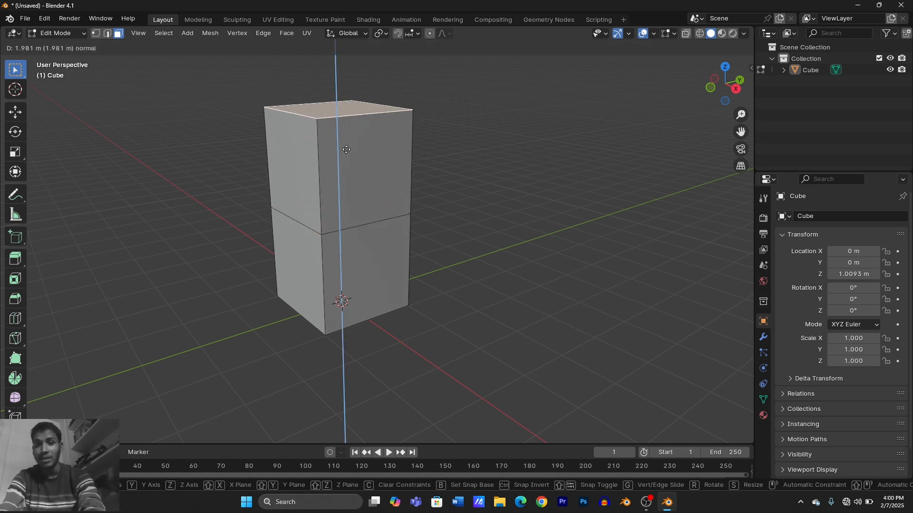
pyautogui.click(344, 185)
pyautogui.press('s')
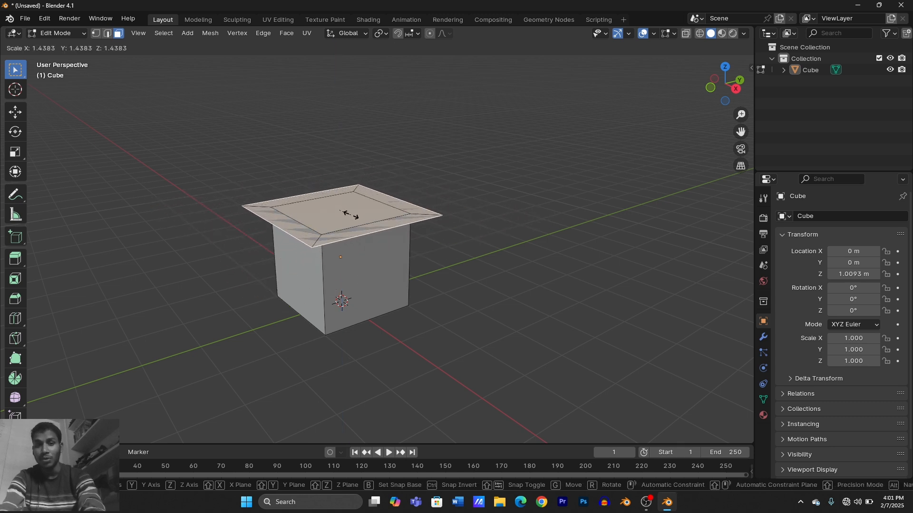
pyautogui.click(350, 215)
# Extrude the widened top face upward about 1.2 m to give the roof its height
pyautogui.press('e')
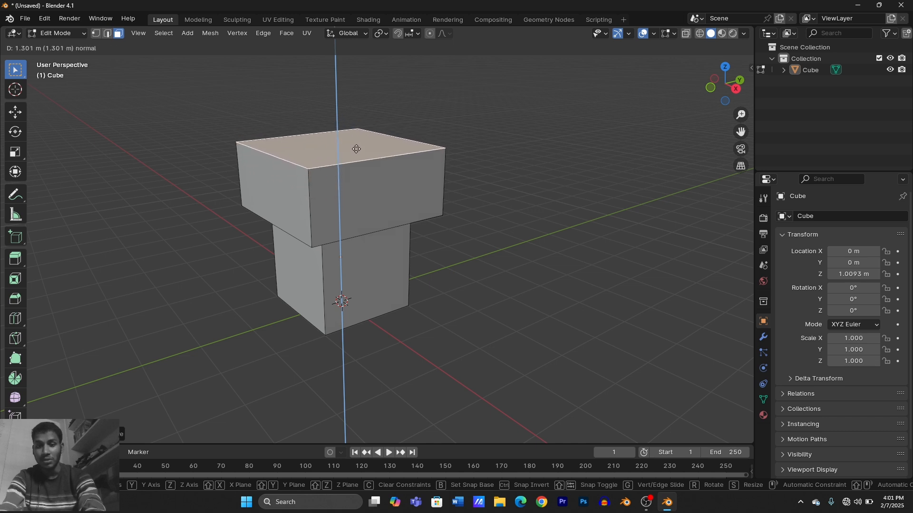
pyautogui.click(356, 149)
pyautogui.press('s')
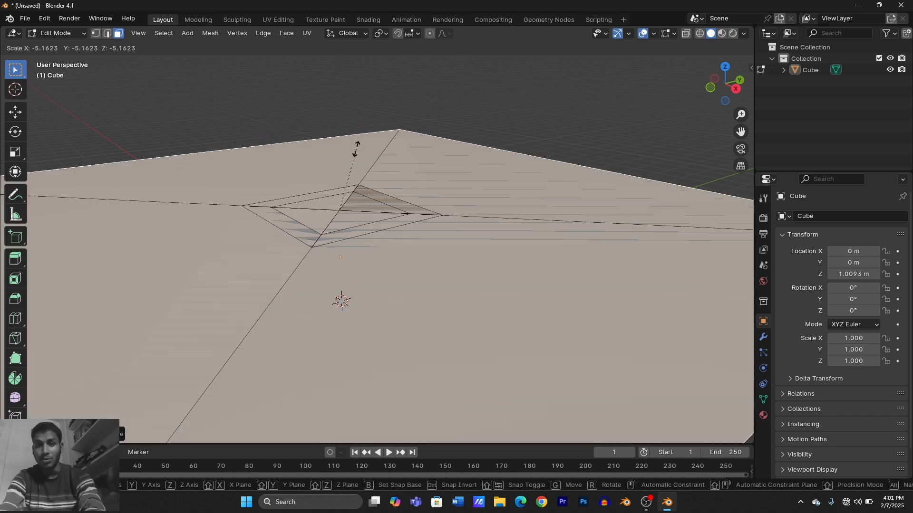
pyautogui.click(340, 181)
# Scale the roof's top face along Y into a narrow ridge and check it in the right orthographic view
pyautogui.press('s')
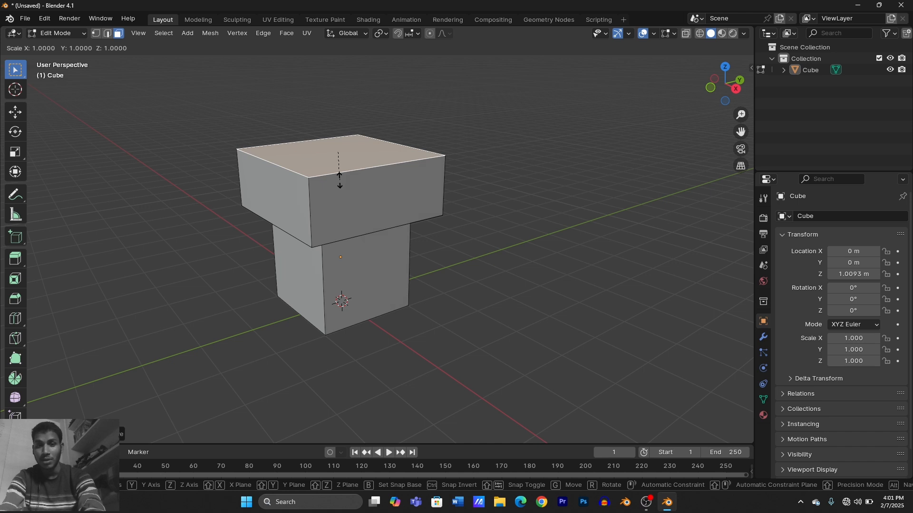
pyautogui.press('y')
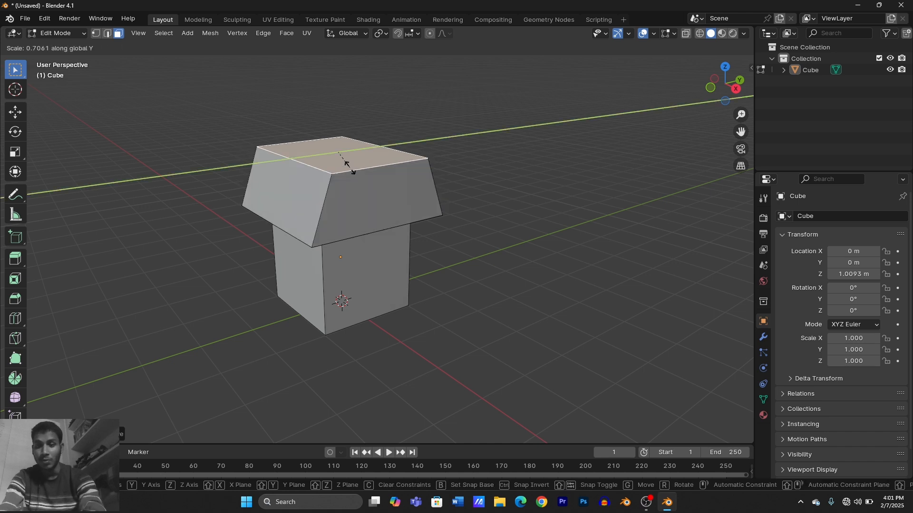
pyautogui.click(339, 153)
pyautogui.moveTo(339, 154); pyautogui.dragTo(311, 154, button='middle')
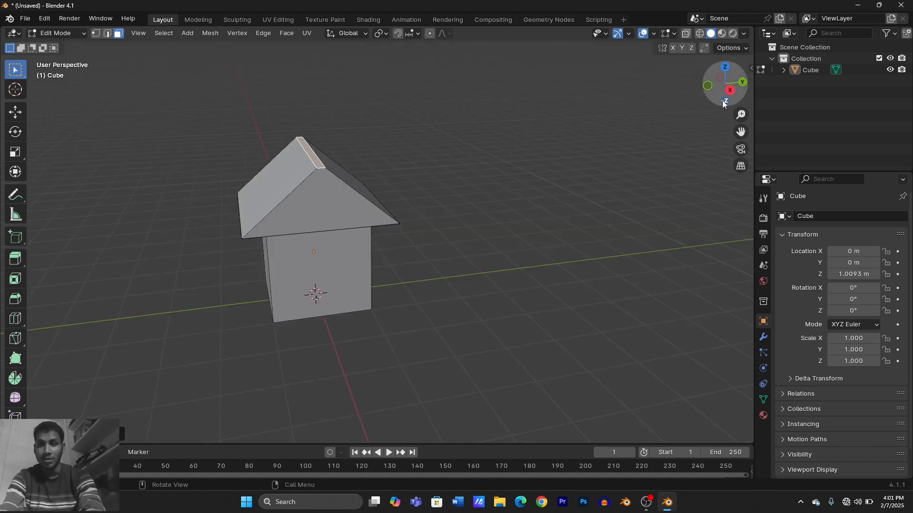
pyautogui.click(729, 91)
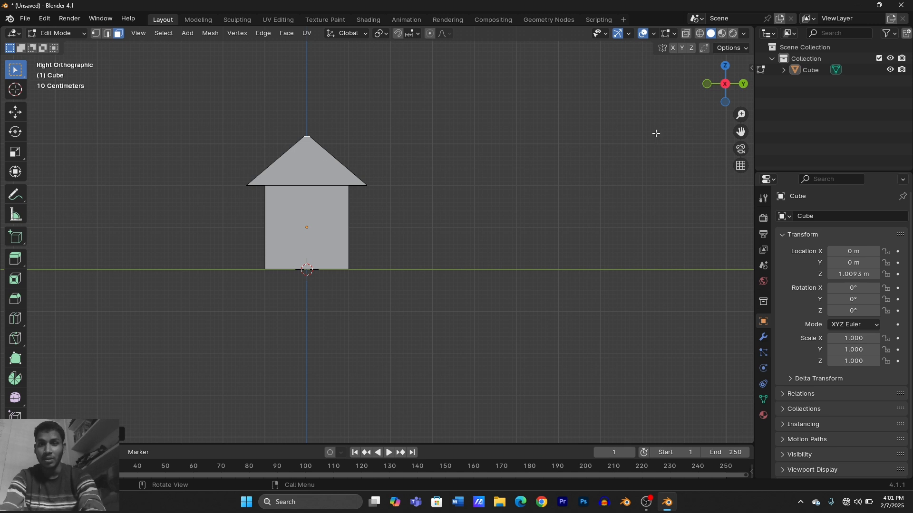
# Add a cylinder to the house mesh, move it out beside the roof and scale it to about 0.3
pyautogui.scroll(3, 292, 163)
pyautogui.moveTo(291, 163); pyautogui.dragTo(192, 133, button='middle')
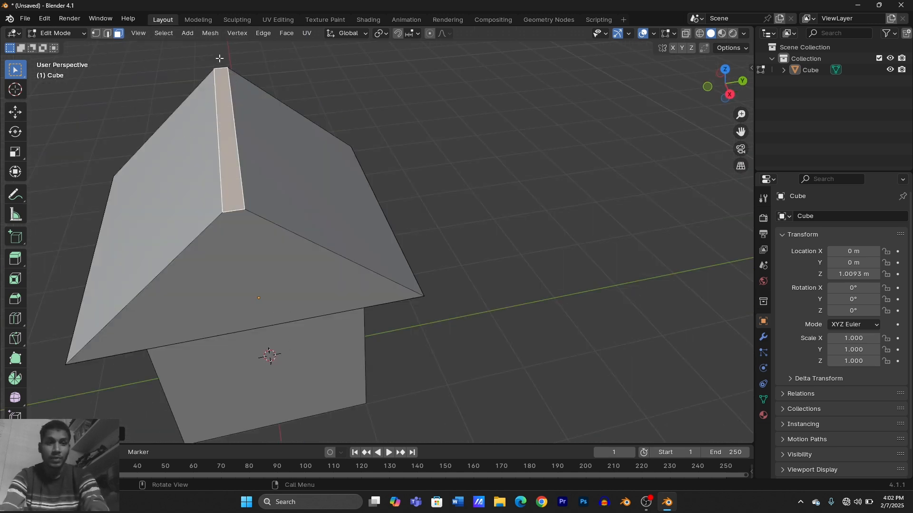
pyautogui.hotkey('shift', 'a')
pyautogui.click(204, 79)
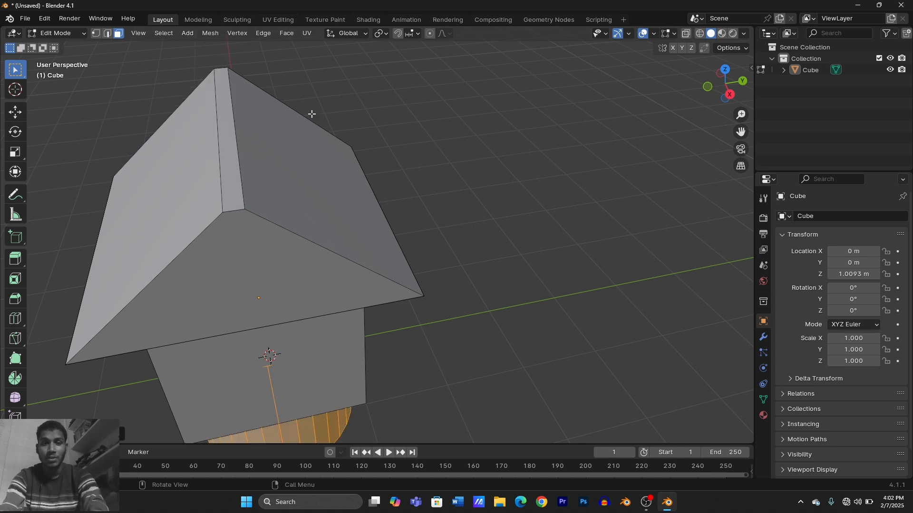
pyautogui.press('g')
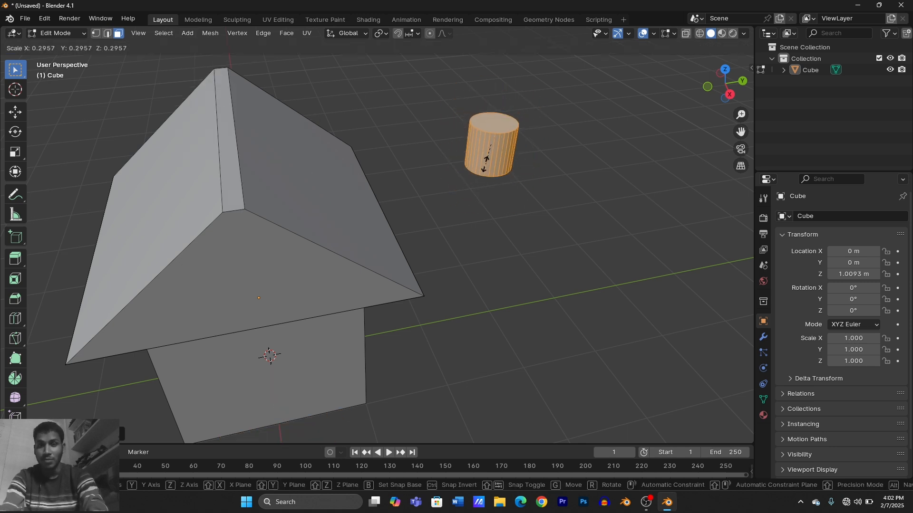
pyautogui.click(494, 153)
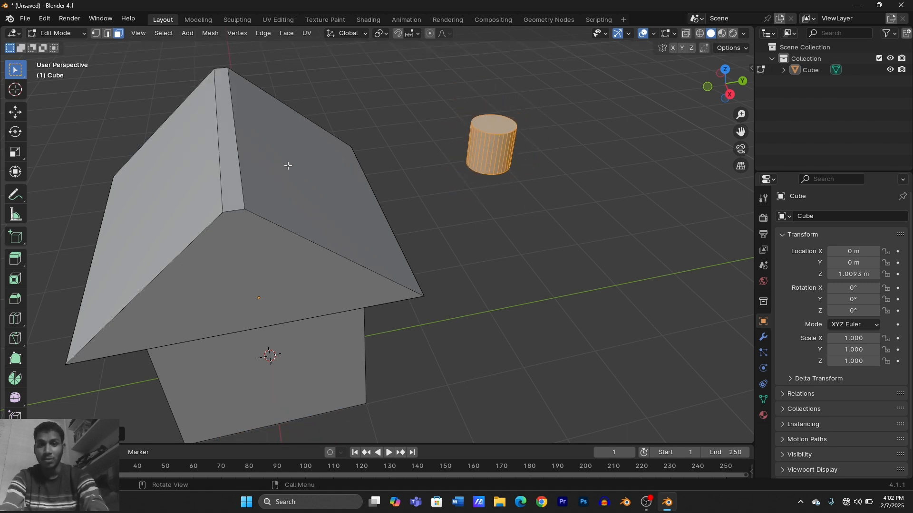
# Move the cylinder onto the roof slope on the positive Y side, partly sunk into it as a chimney
pyautogui.press('g')
pyautogui.press('z')
pyautogui.press('x')
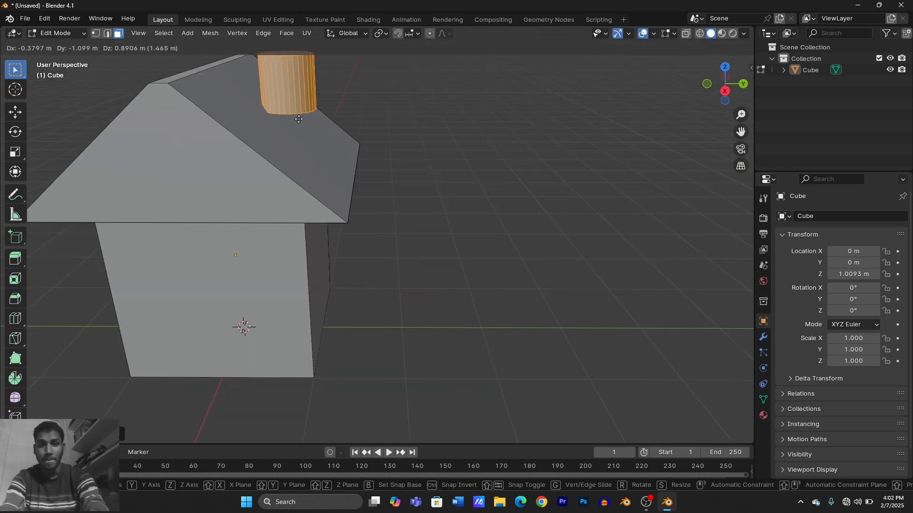
pyautogui.click(292, 151)
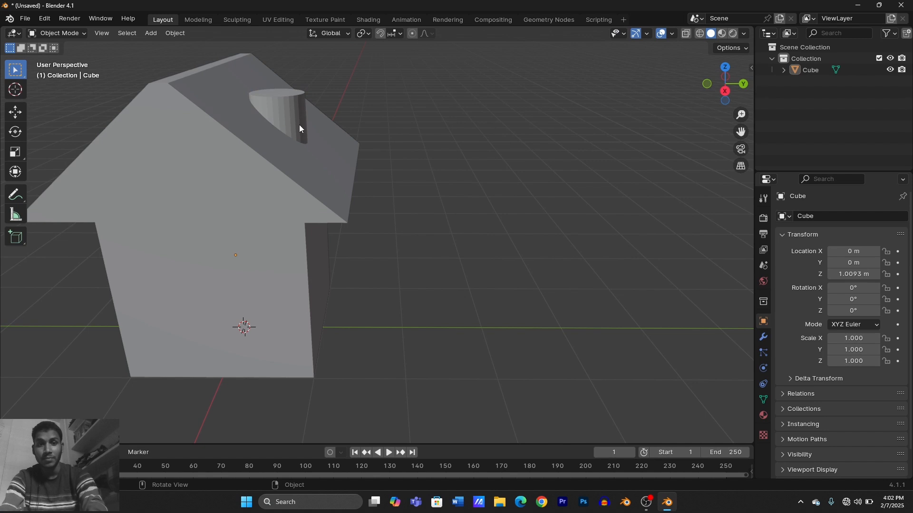
# Extrude the chimney's top face upward and scale the new face down to taper the chimney
pyautogui.moveTo(298, 124); pyautogui.dragTo(299, 174, button='middle')
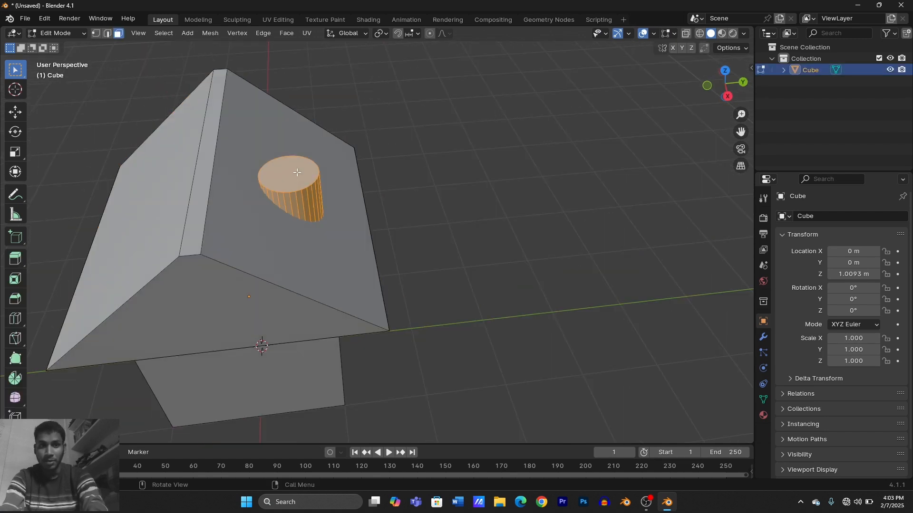
pyautogui.click(308, 176)
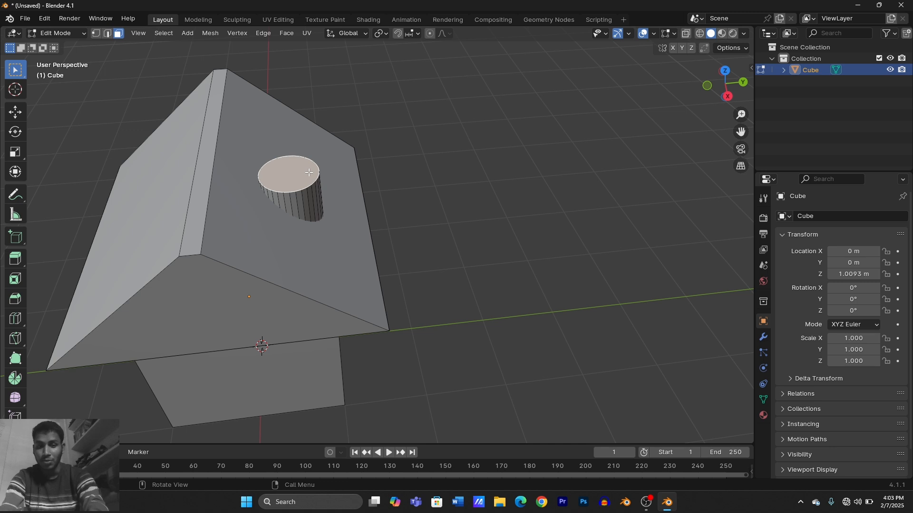
pyautogui.press('e')
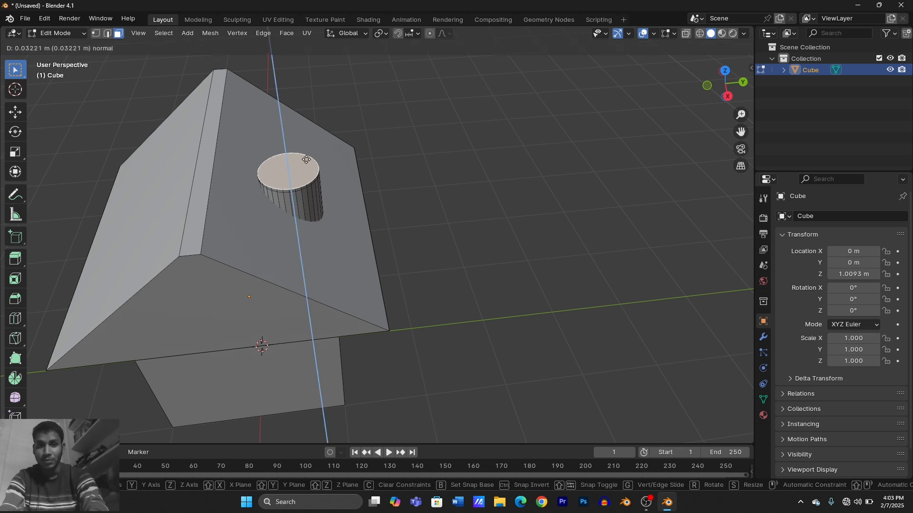
pyautogui.click(308, 133)
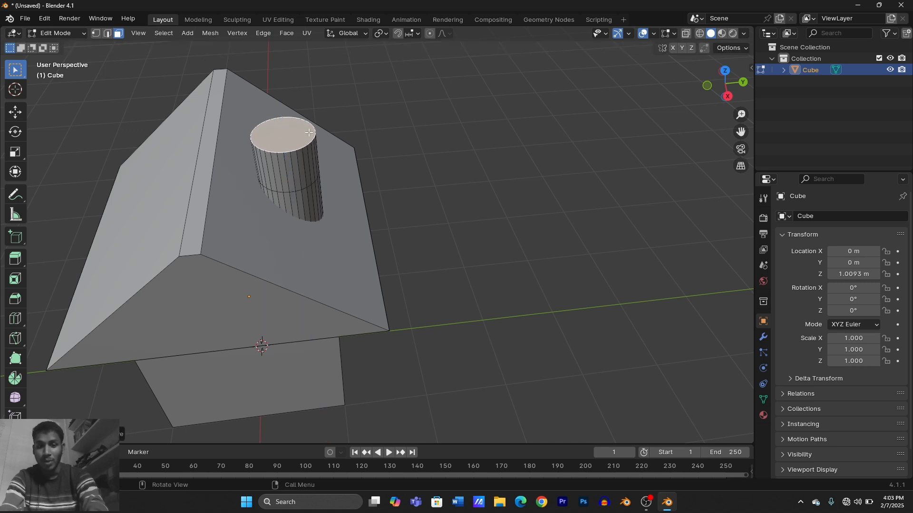
pyautogui.press('s')
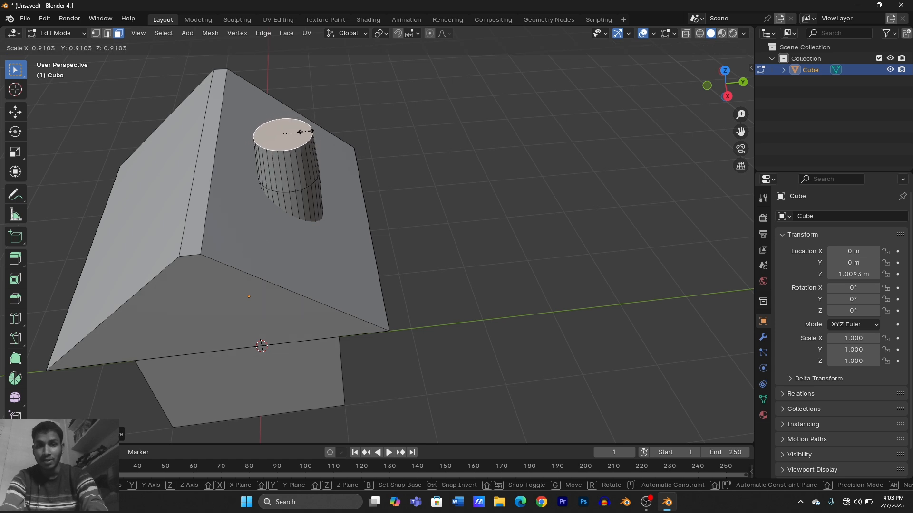
pyautogui.click(291, 131)
# Extrude the chimney's narrow top face about 0.2 m upward and scale it outward into a slightly flared rim
pyautogui.press('e')
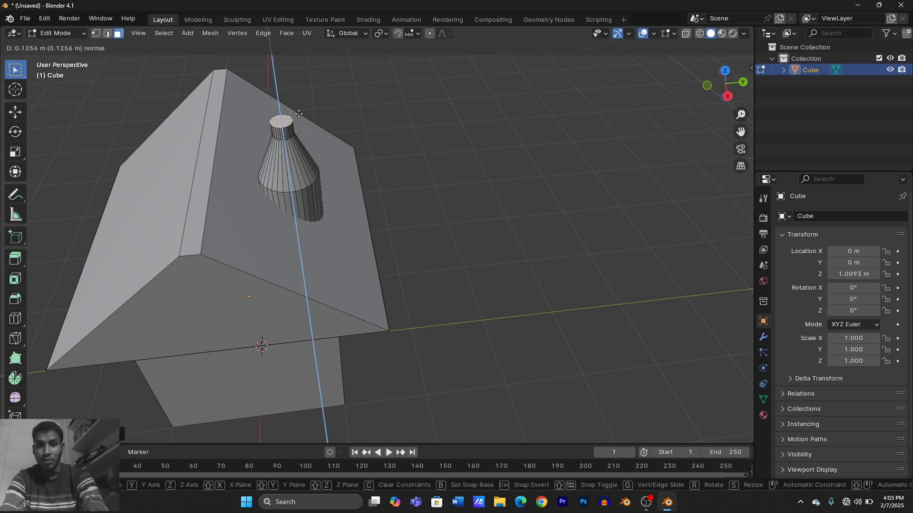
pyautogui.click(300, 109)
pyautogui.press('s')
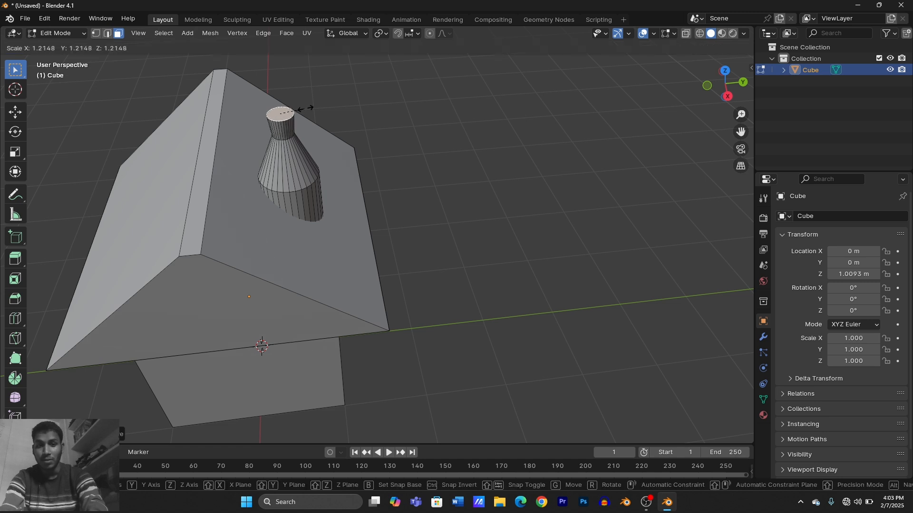
pyautogui.click(316, 106)
# Extrude the house's front wall face in place and scale the new face down into a smaller centred panel
pyautogui.moveTo(316, 106); pyautogui.dragTo(430, 158, button='middle')
pyautogui.click(728, 92)
pyautogui.moveTo(355, 165); pyautogui.dragTo(434, 243, button='middle')
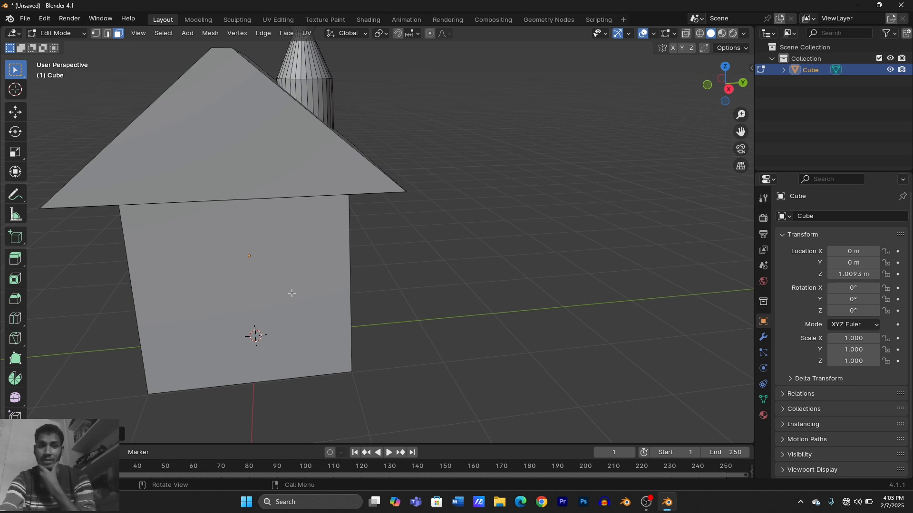
pyautogui.click(311, 265)
pyautogui.press('e')
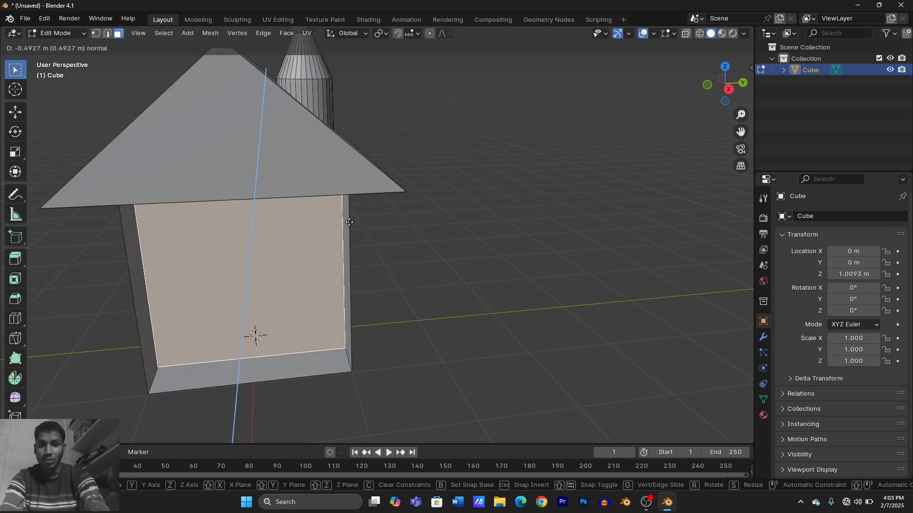
pyautogui.rightClick(332, 280)
pyautogui.press('s')
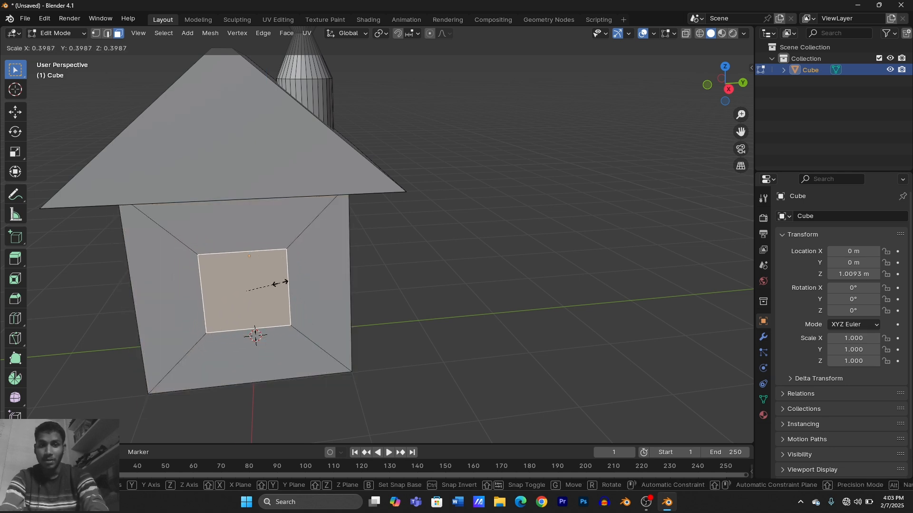
pyautogui.click(281, 282)
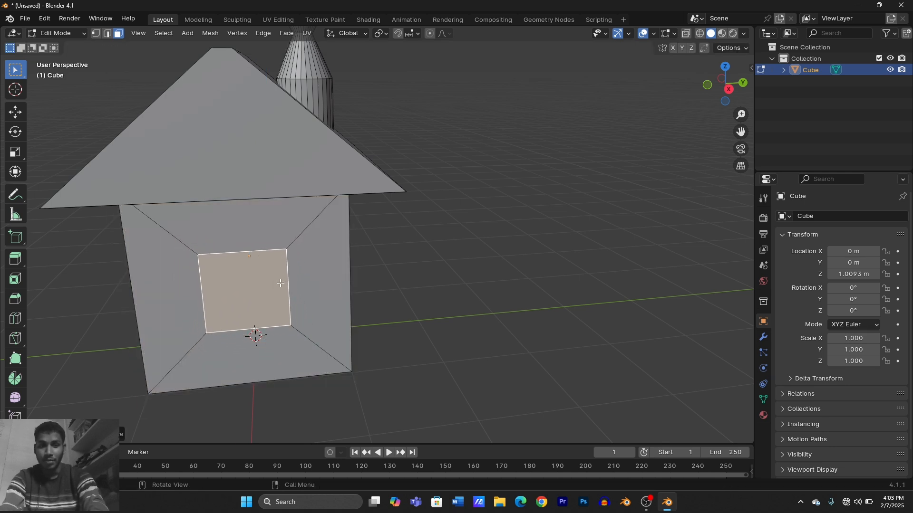
# Scale the inset front wall panel along Y into a narrow upright door shape
pyautogui.press('s')
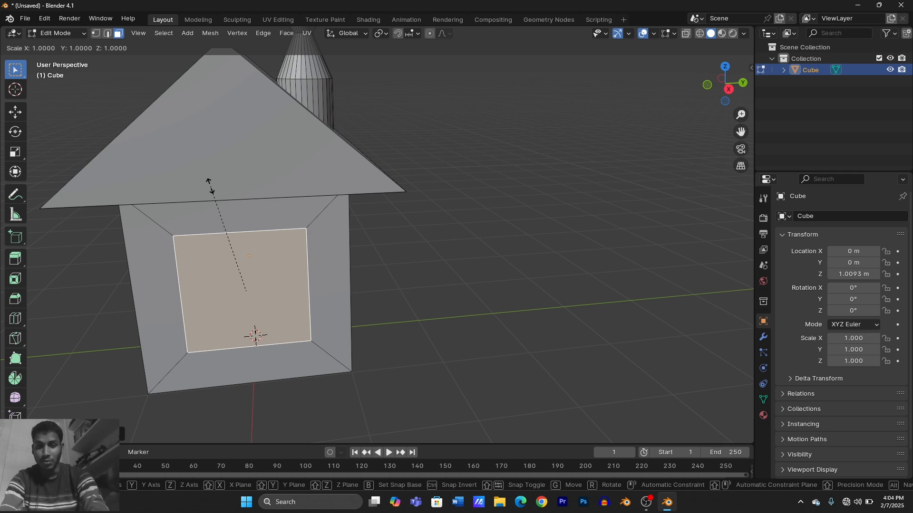
pyautogui.press('y')
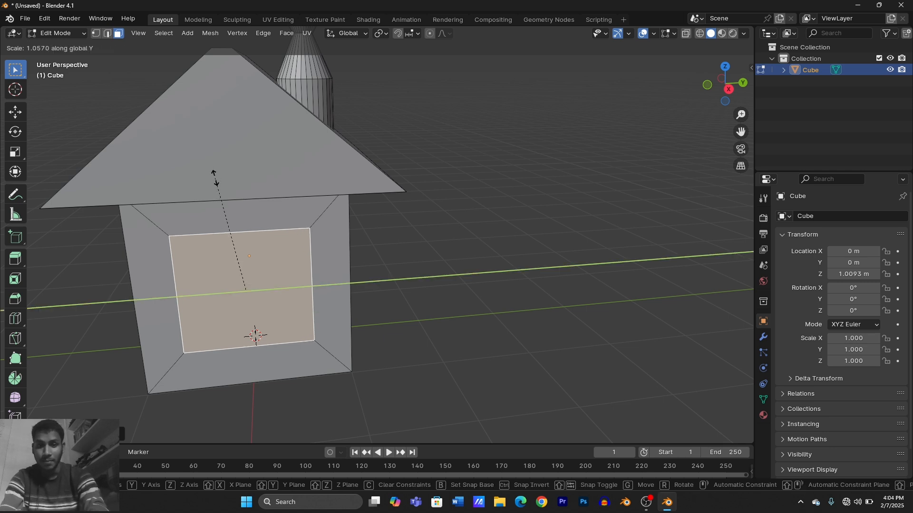
pyautogui.press('z')
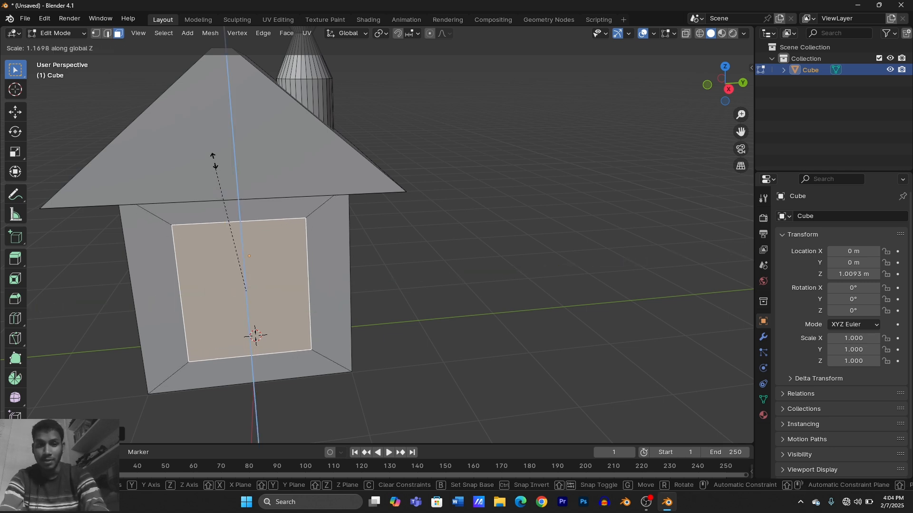
pyautogui.press('x')
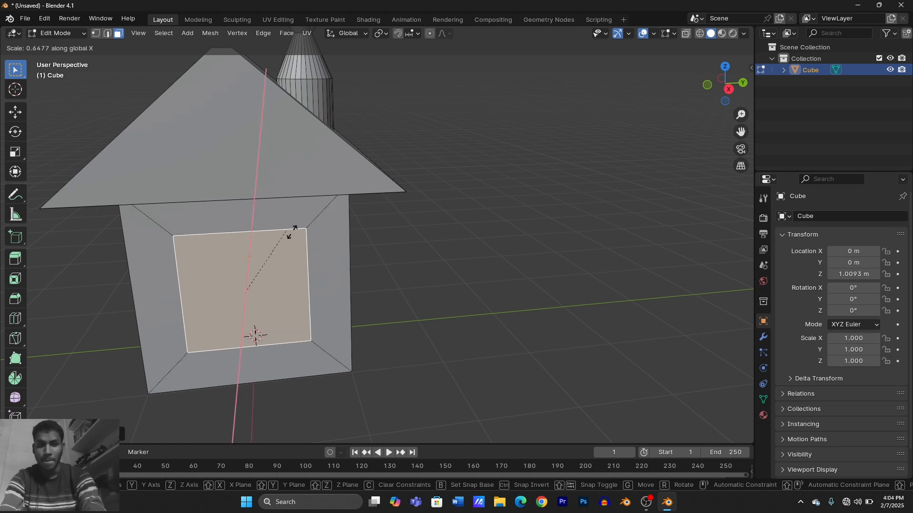
pyautogui.press('y')
pyautogui.press('y')
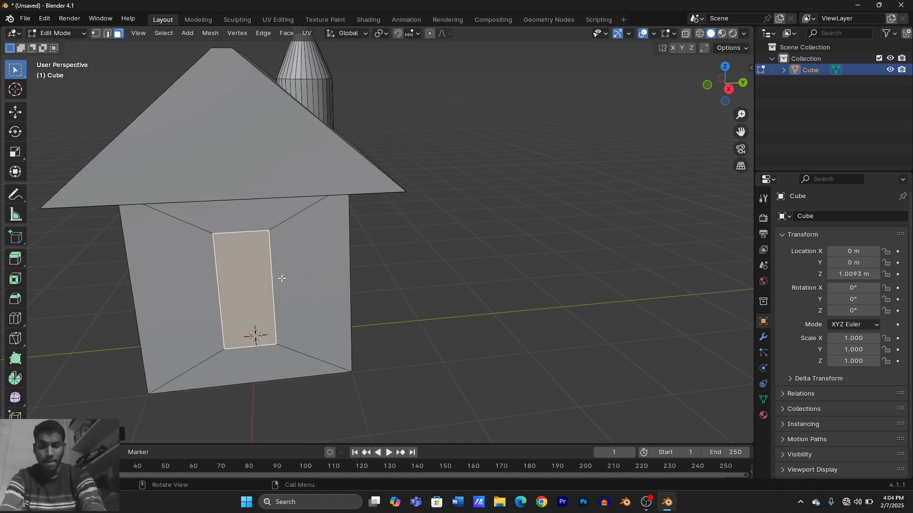
pyautogui.press('z')
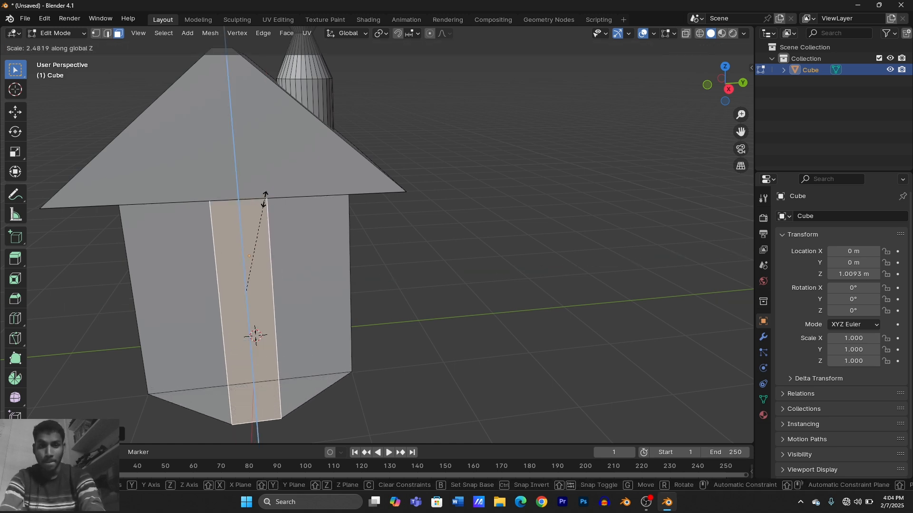
pyautogui.press('Escape')
# Move the door face down to the wall's base and delete it to open a doorway
pyautogui.press('g')
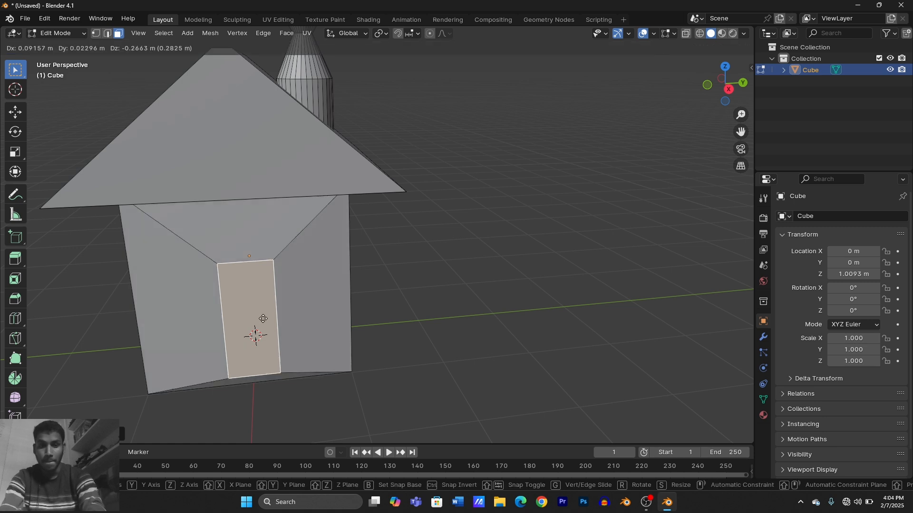
pyautogui.press('Return')
pyautogui.moveTo(295, 304); pyautogui.dragTo(404, 305, button='middle')
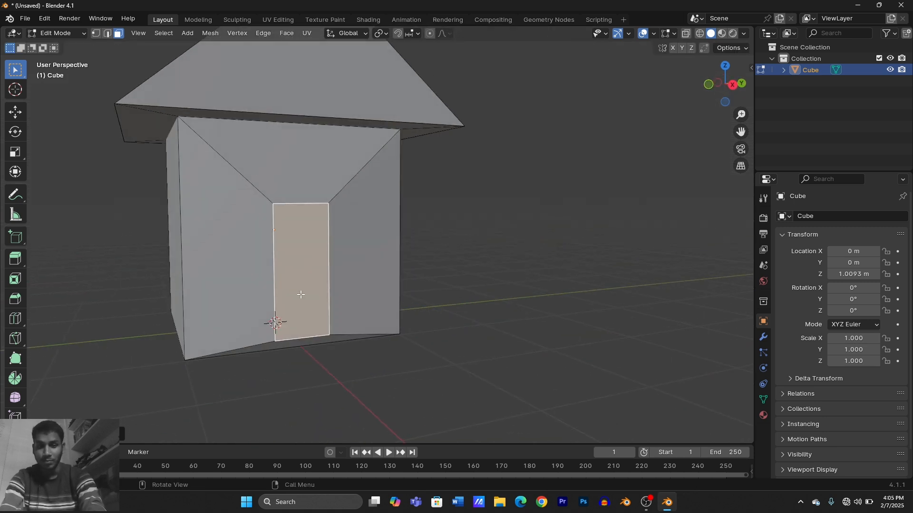
pyautogui.press('g')
pyautogui.press('z')
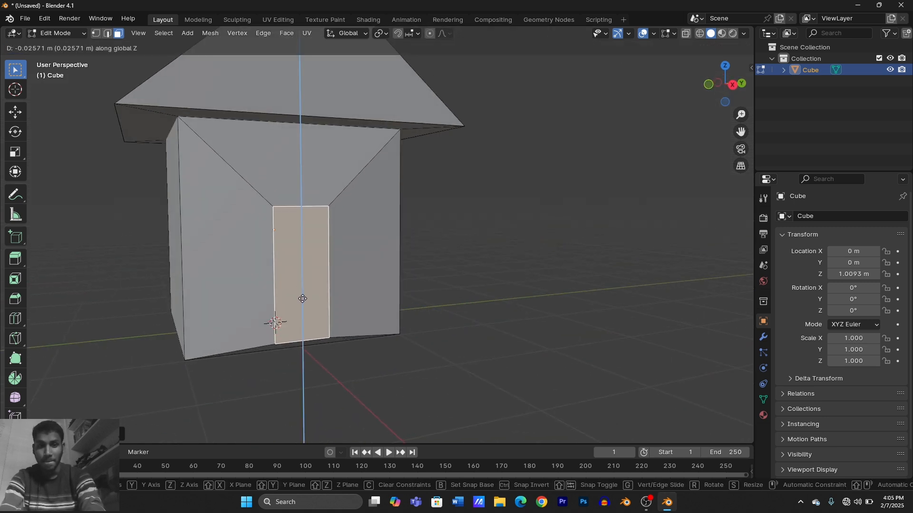
pyautogui.click(302, 301)
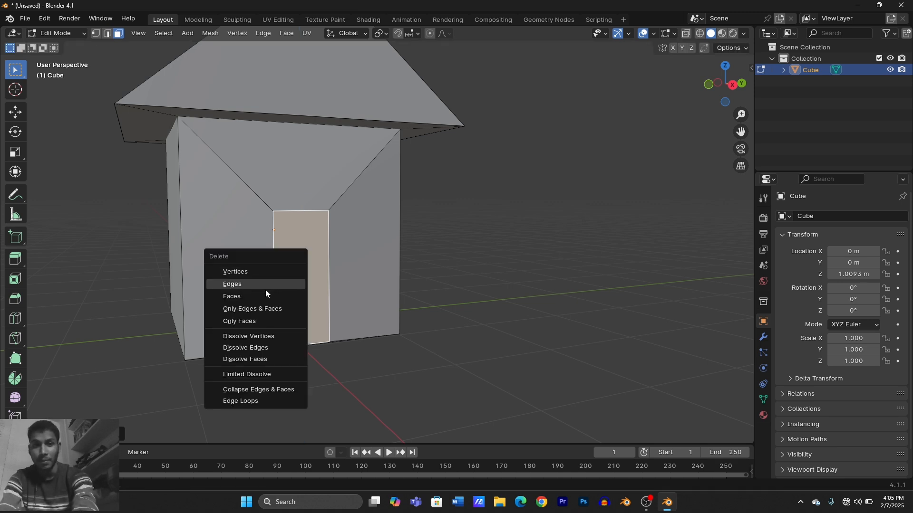
pyautogui.click(253, 297)
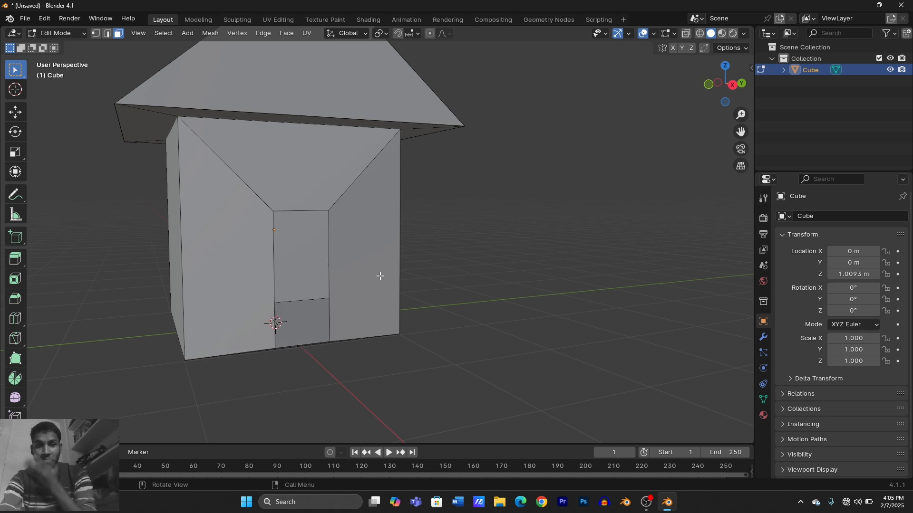
# Examine the doorway, side walls and roof of the house from several angles and distances
pyautogui.moveTo(332, 266); pyautogui.dragTo(460, 325, button='middle')
pyautogui.scroll(5, 344, 279)
pyautogui.scroll(-8, 344, 279)
pyautogui.moveTo(385, 272); pyautogui.dragTo(375, 253, button='middle')
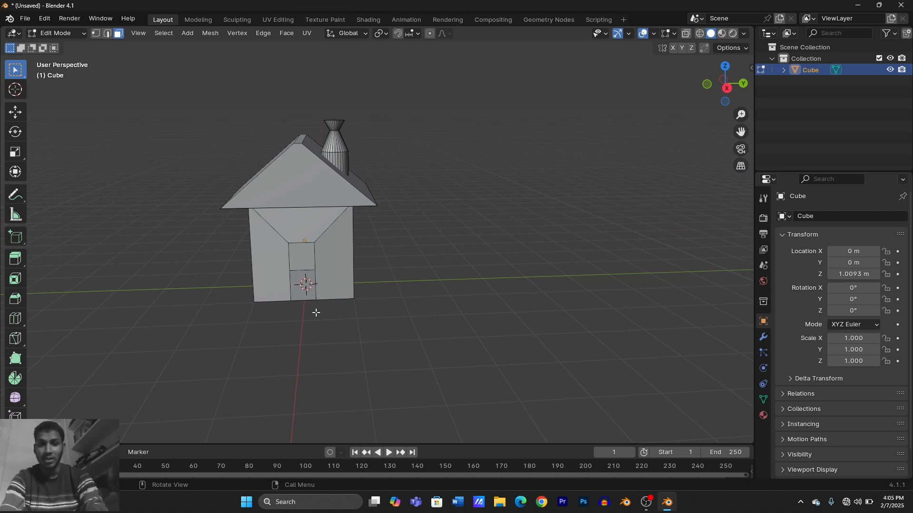
pyautogui.moveTo(315, 312); pyautogui.dragTo(275, 280, button='middle')
pyautogui.scroll(5, 298, 305)
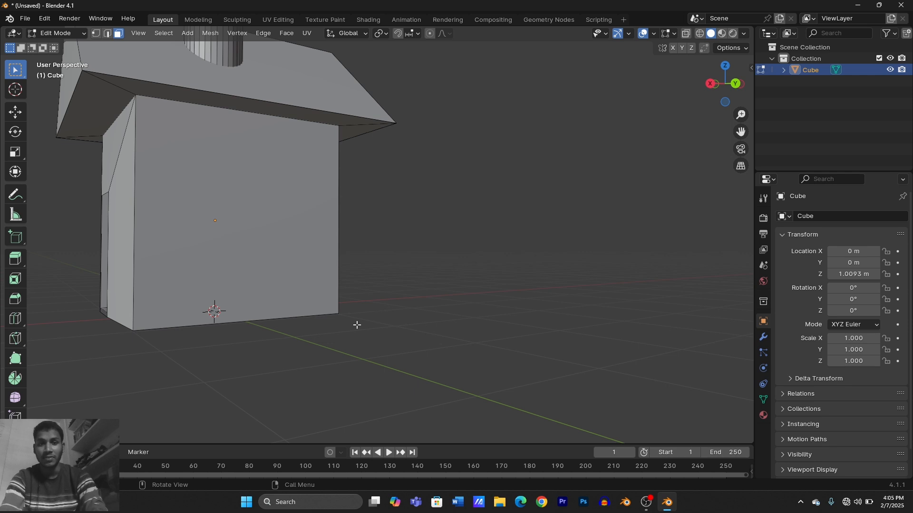
pyautogui.moveTo(376, 330); pyautogui.dragTo(491, 347, button='middle')
pyautogui.scroll(-4, 492, 333)
pyautogui.moveTo(492, 309); pyautogui.dragTo(479, 279, button='middle')
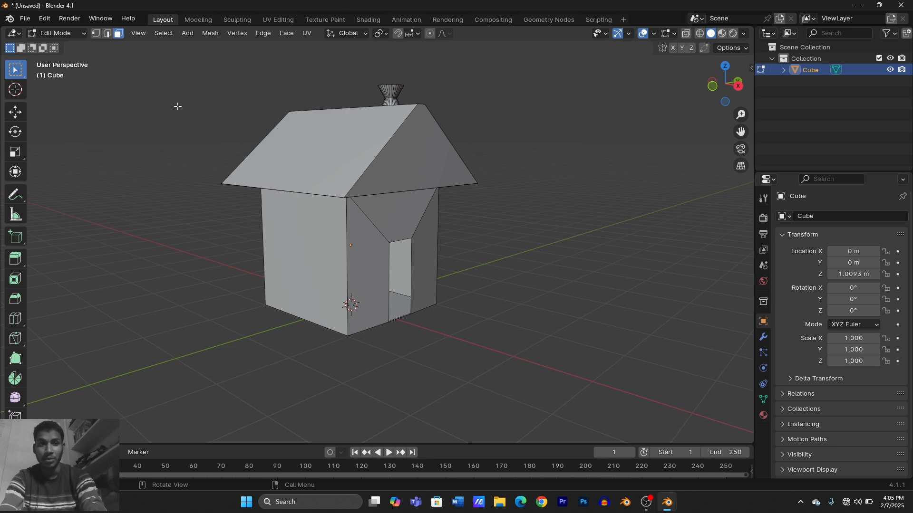
# In Object Mode, move the whole house to about X 0.70 m, Y 0.97 m, Z 2.15 m and deselect it
pyautogui.press('Tab')
pyautogui.press('g')
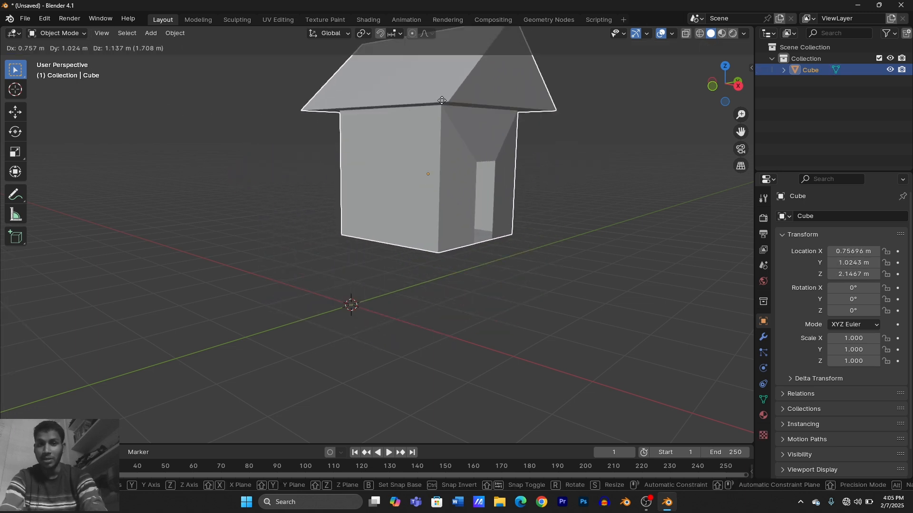
pyautogui.click(432, 99)
pyautogui.moveTo(593, 250); pyautogui.dragTo(568, 265, button='middle')
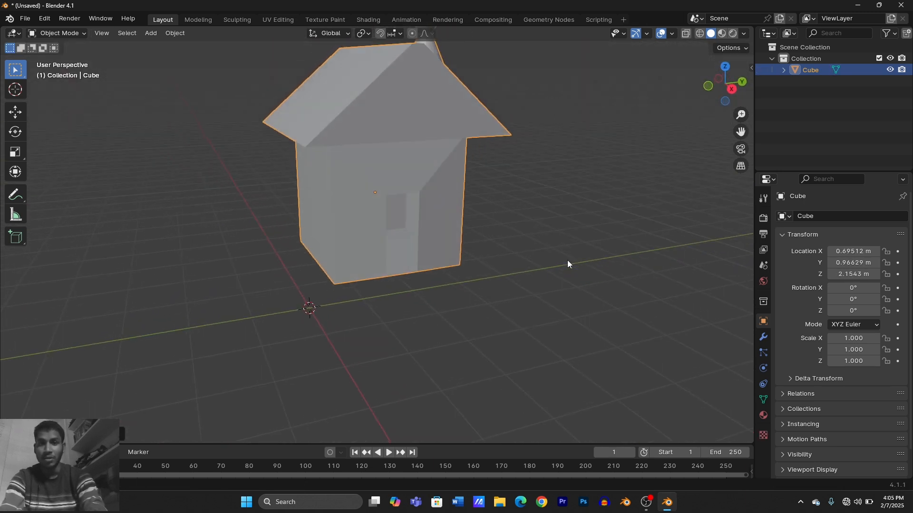
pyautogui.click(498, 288)
pyautogui.moveTo(520, 201); pyautogui.dragTo(553, 185, button='middle')
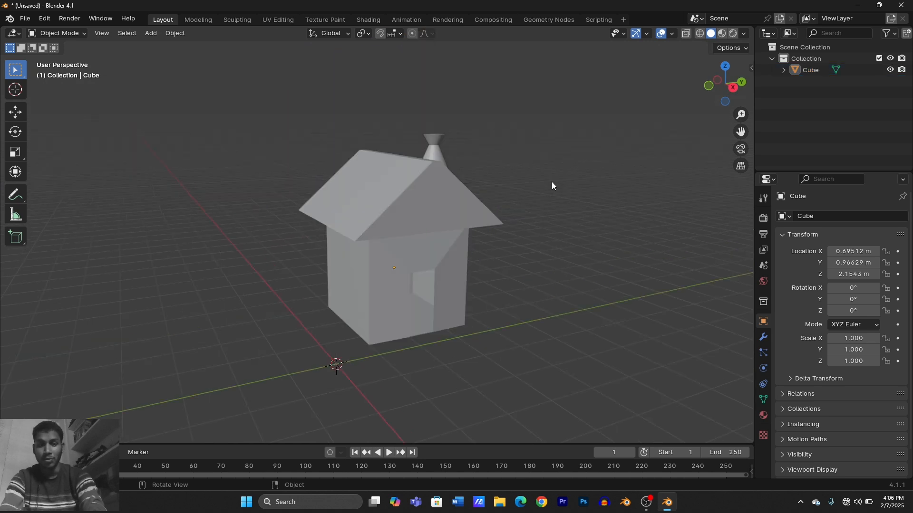
# Return the house to Edit Mode, toggling once to Object Mode and back
pyautogui.press('Tab')
pyautogui.moveTo(585, 236); pyautogui.dragTo(566, 212, button='middle')
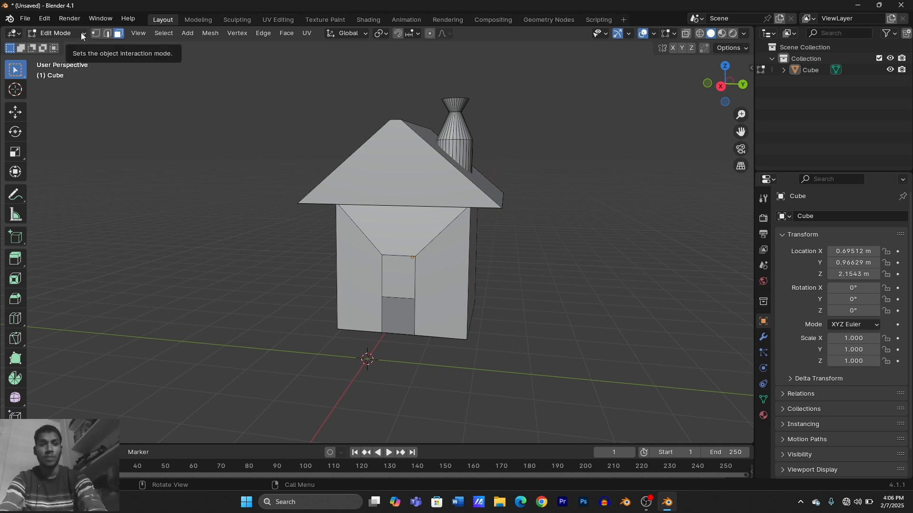
pyautogui.press('Tab')
pyautogui.press('Tab')
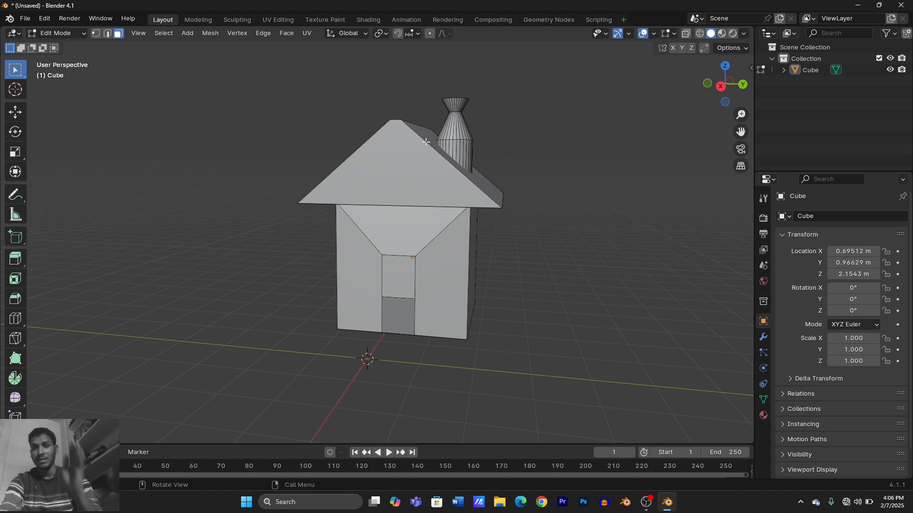
# Extrude the roof's front gable face in place and scale it slightly inward to leave a thin border
pyautogui.moveTo(356, 130); pyautogui.dragTo(362, 153, button='middle')
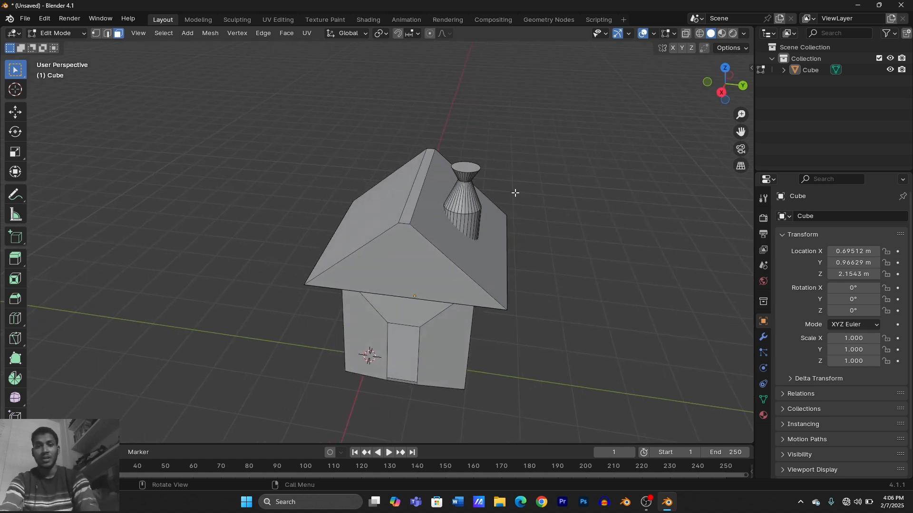
pyautogui.click(404, 248)
pyautogui.press('e')
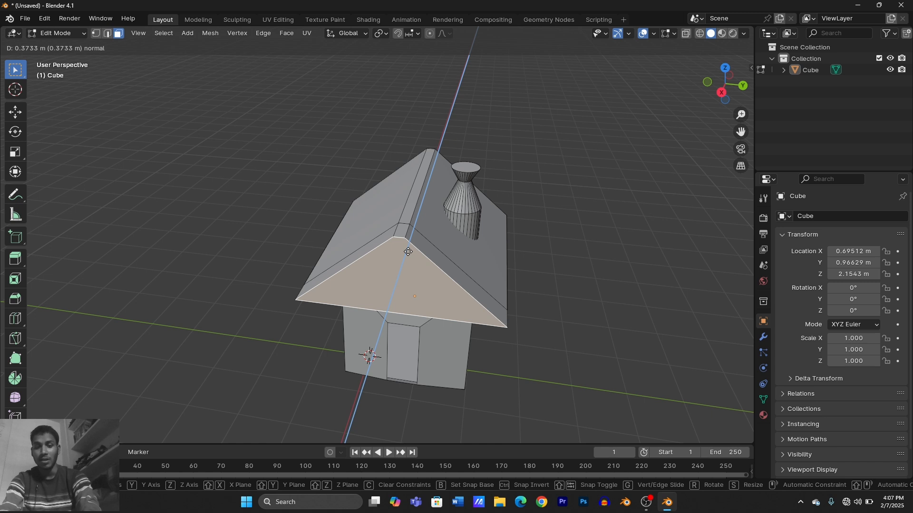
pyautogui.click(408, 252)
pyautogui.press('s')
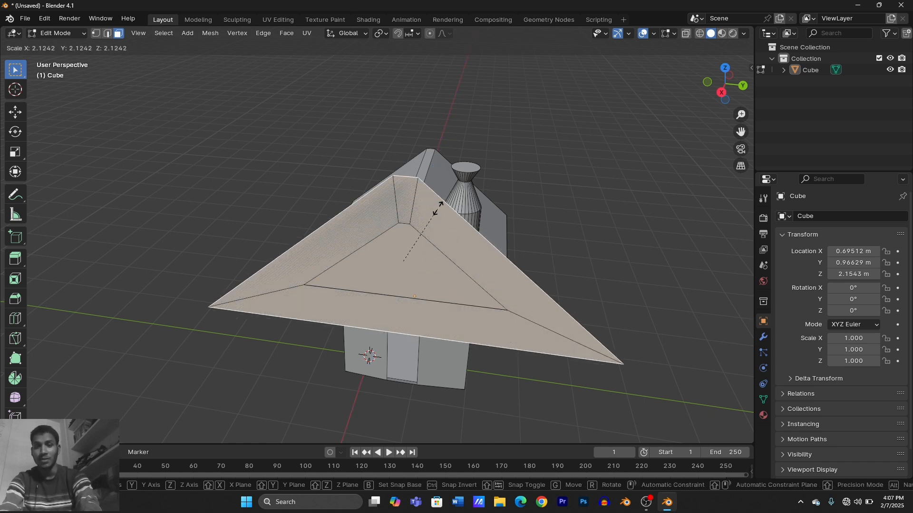
pyautogui.click(429, 259)
# Adjust the inset gable face slightly downward along Z and delete it to open the roof's front
pyautogui.press('g')
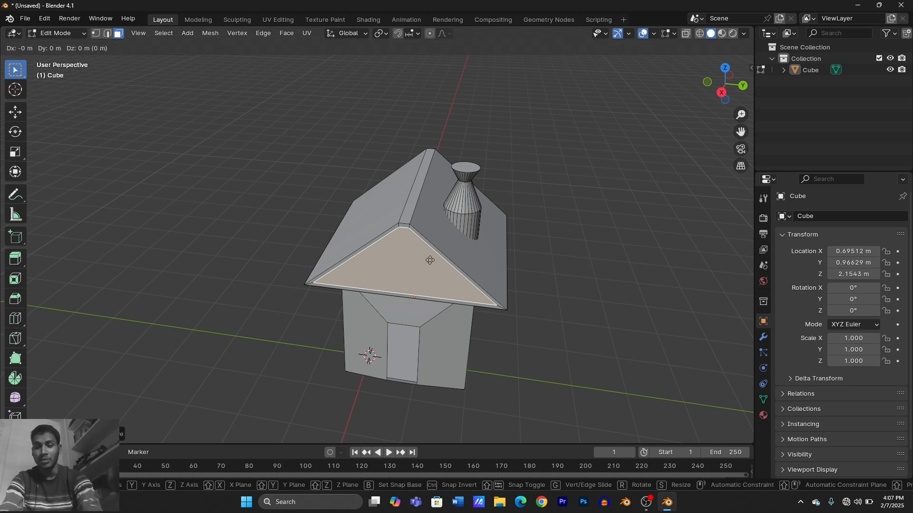
pyautogui.press('z')
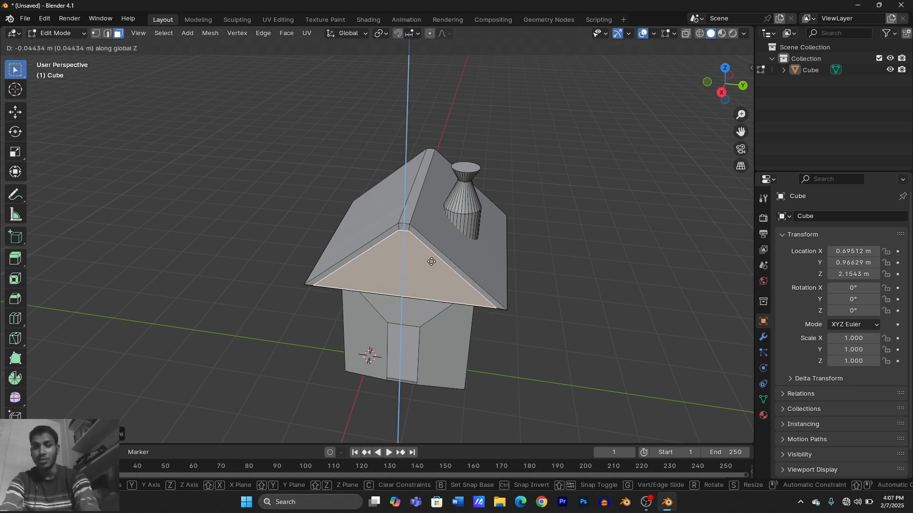
pyautogui.click(429, 260)
pyautogui.moveTo(429, 260); pyautogui.dragTo(484, 189, button='middle')
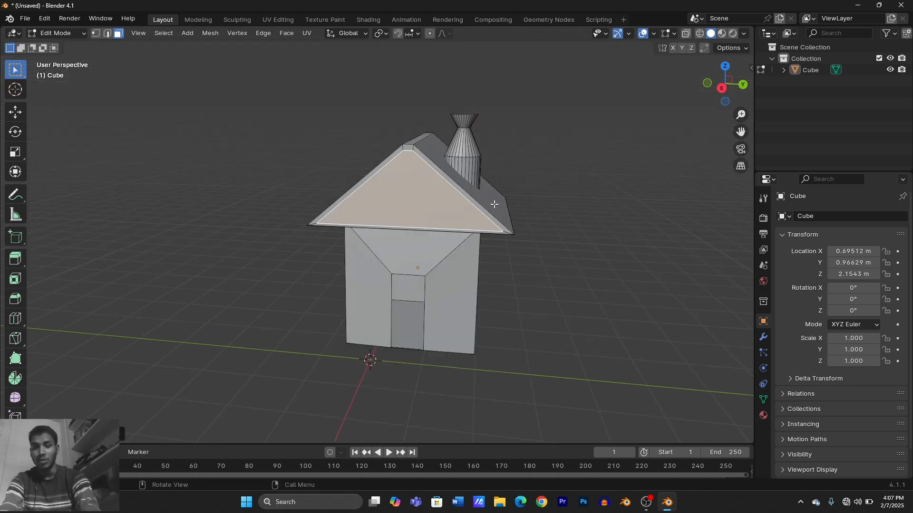
pyautogui.press('x')
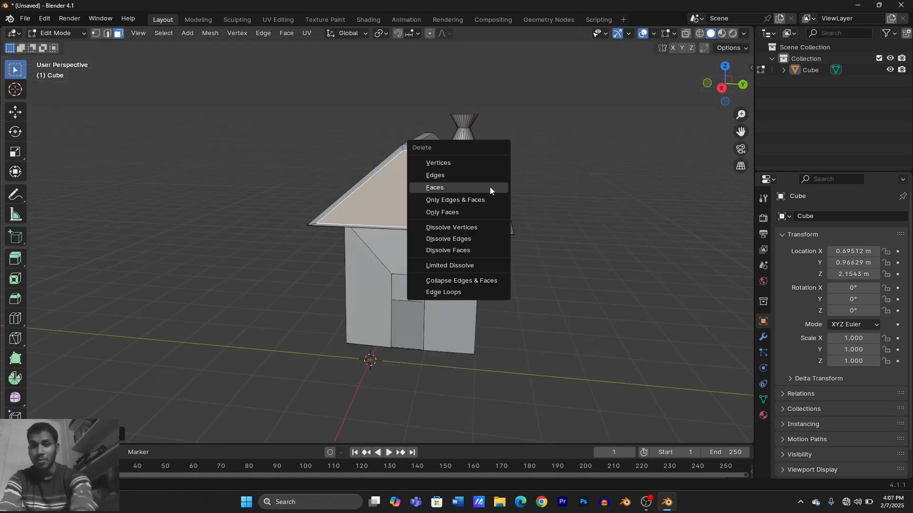
pyautogui.click(448, 188)
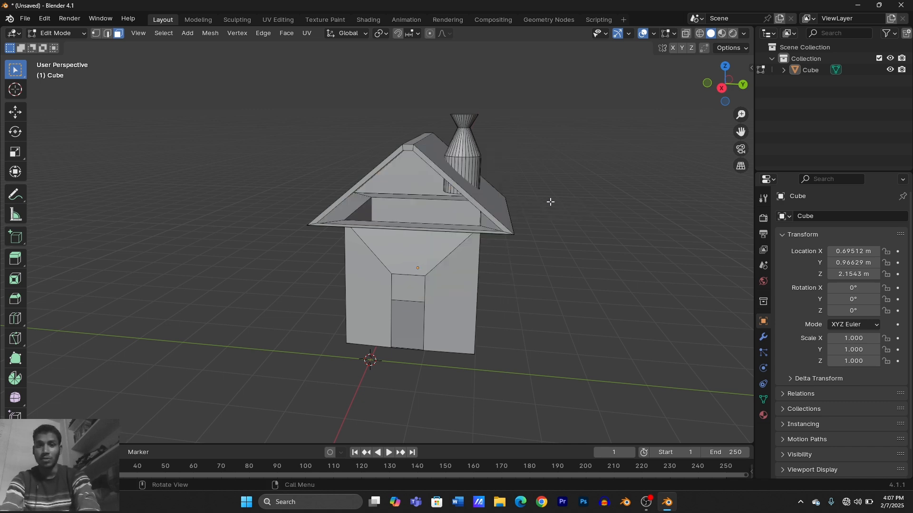
pyautogui.moveTo(550, 200)
pyautogui.mouseDown(button='middle')
pyautogui.moveTo(536, 201)
pyautogui.moveTo(573, 198)
pyautogui.moveTo(535, 201)
pyautogui.moveTo(554, 204)
pyautogui.mouseUp(button='middle')
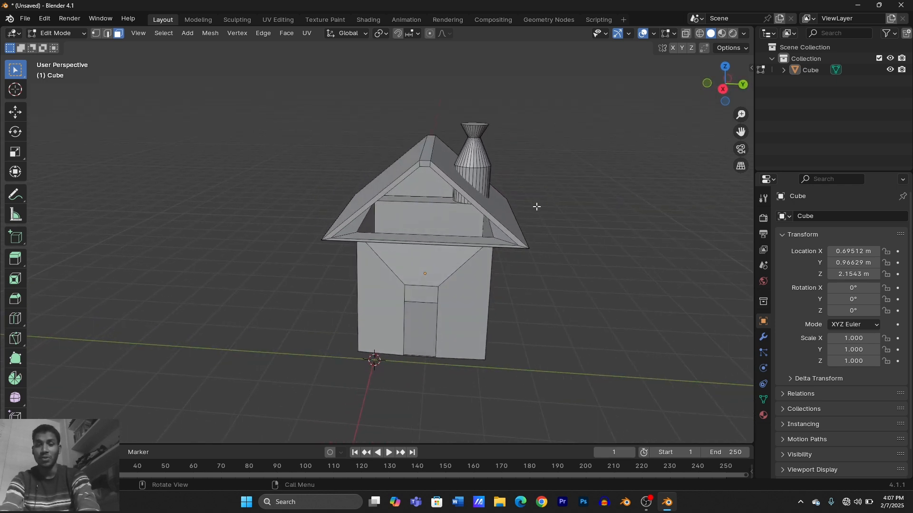
pyautogui.scroll(2, 541, 202)
pyautogui.scroll(-3, 543, 195)
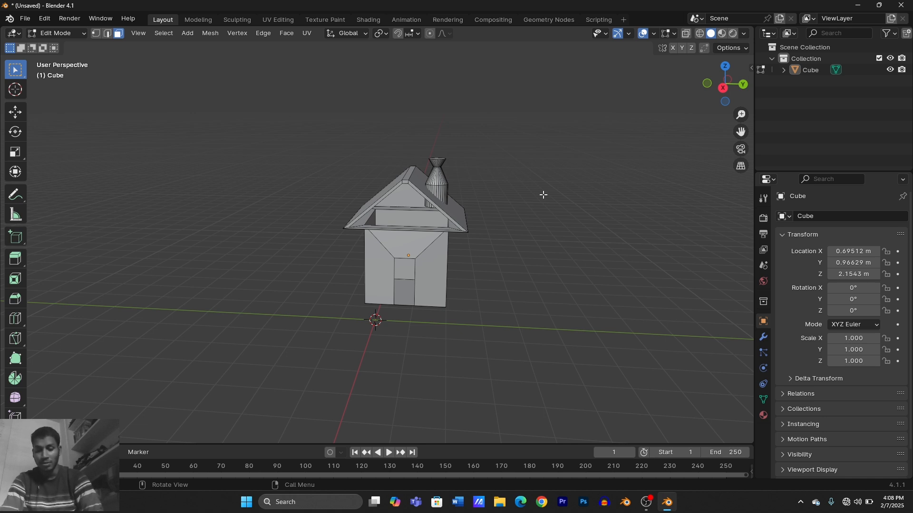
pyautogui.scroll(4, 442, 257)
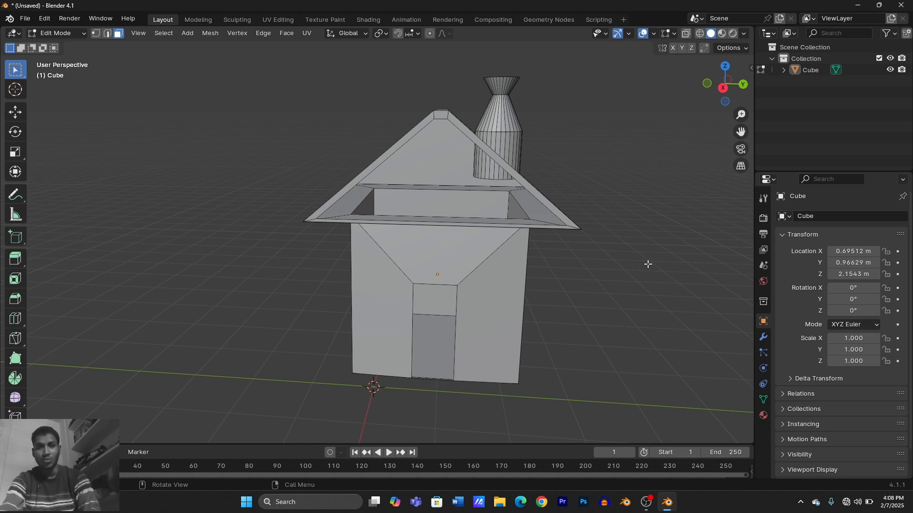
pyautogui.moveTo(648, 264)
pyautogui.mouseDown(button='middle')
pyautogui.moveTo(618, 271)
pyautogui.moveTo(637, 268)
pyautogui.mouseUp(button='middle')
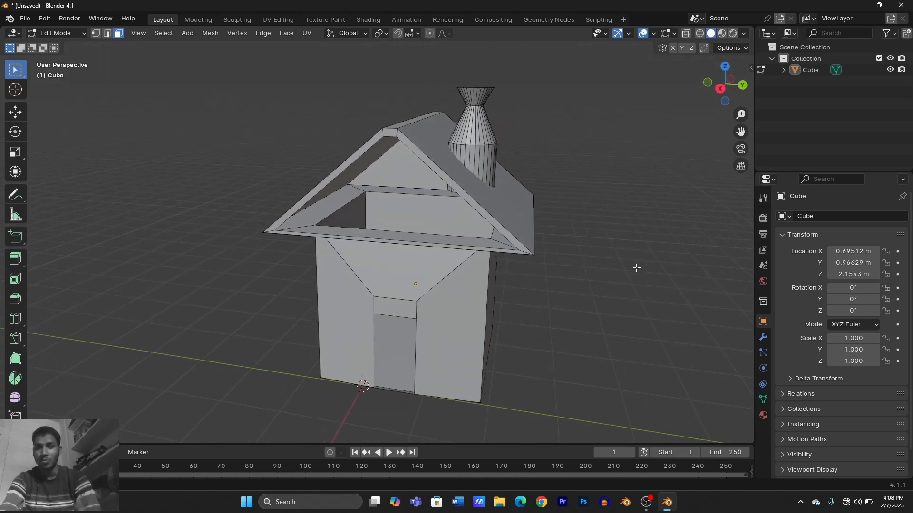